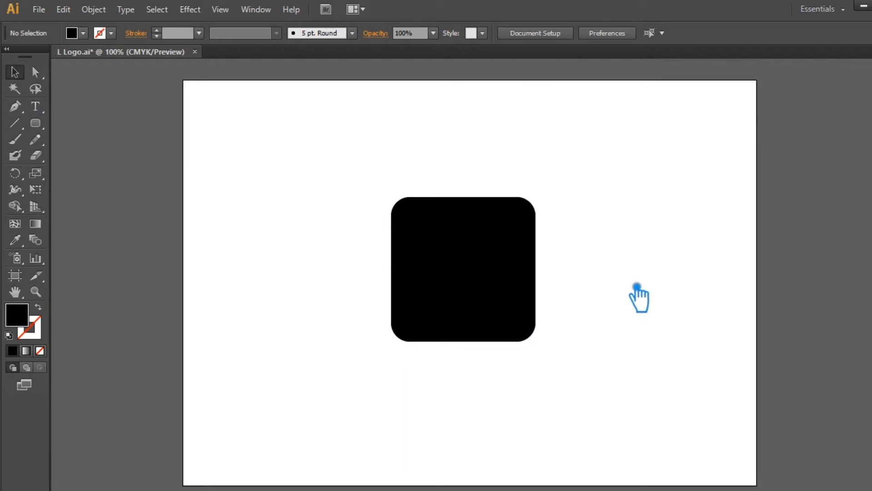
Make an enlarged copy of the black rounded square around its centre and turn it into a stroke-only outline.
click(499, 289)
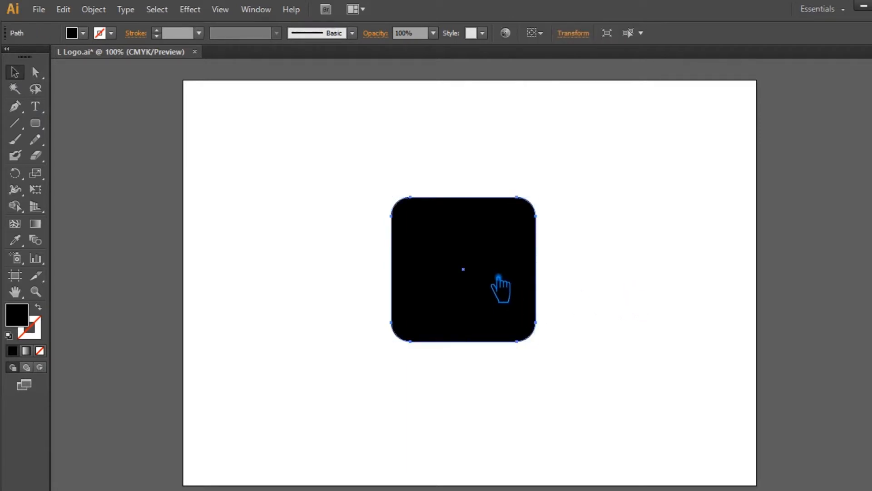
drag(550, 200, 558, 192)
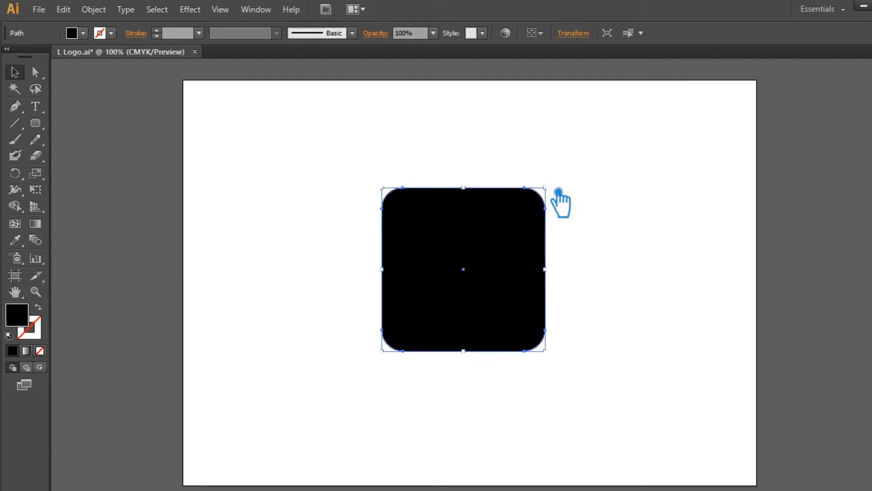
click(38, 308)
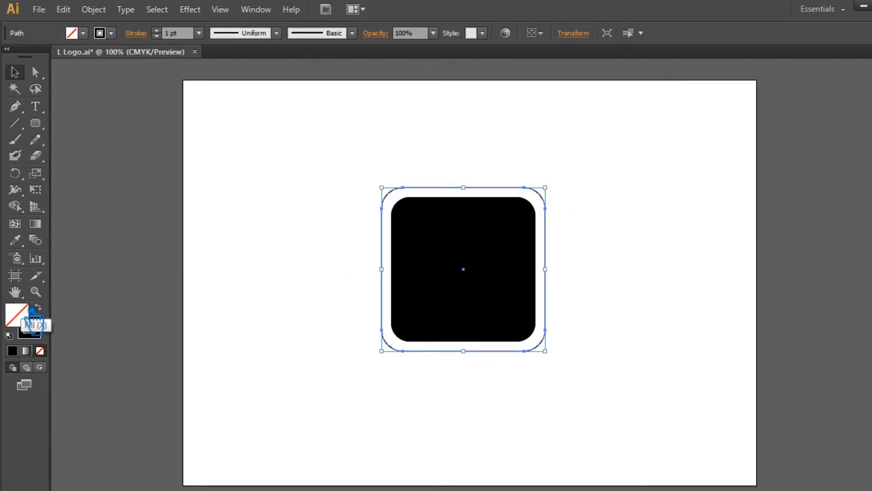
Set the stroke weight of the rounded outline around the square to 5 pt.
click(171, 33)
text(6)
key(Return)
key(Up)
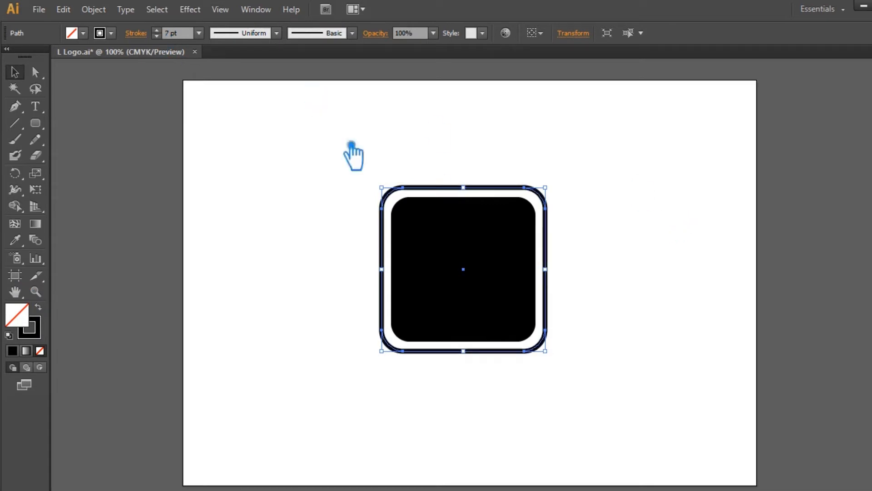
click(662, 230)
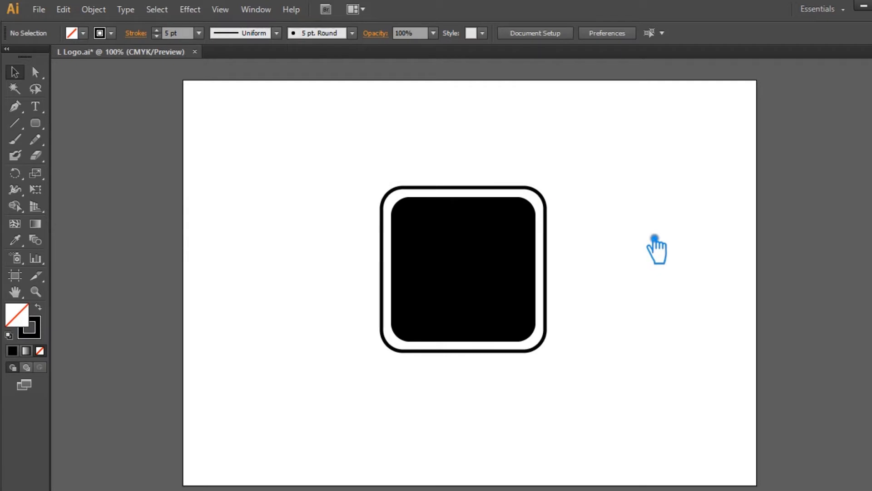
Add a slightly smaller concentric copy of the outline between it and the black square.
click(548, 198)
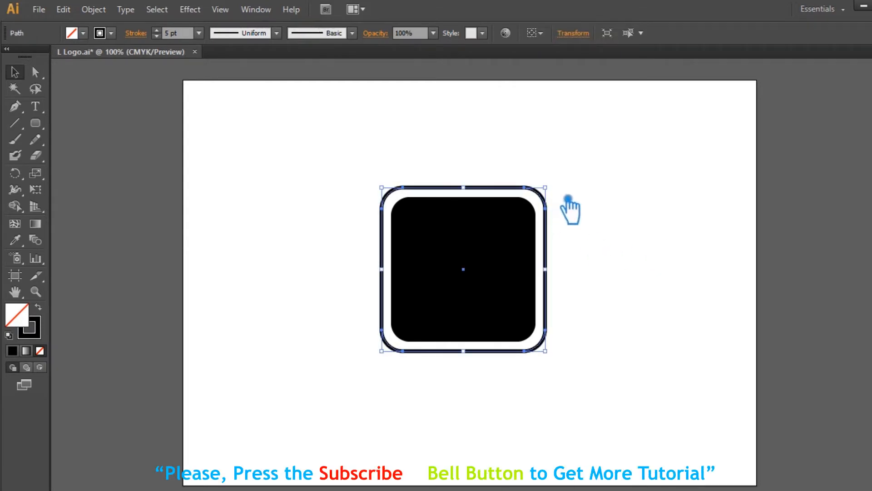
drag(555, 193, 551, 202)
click(671, 236)
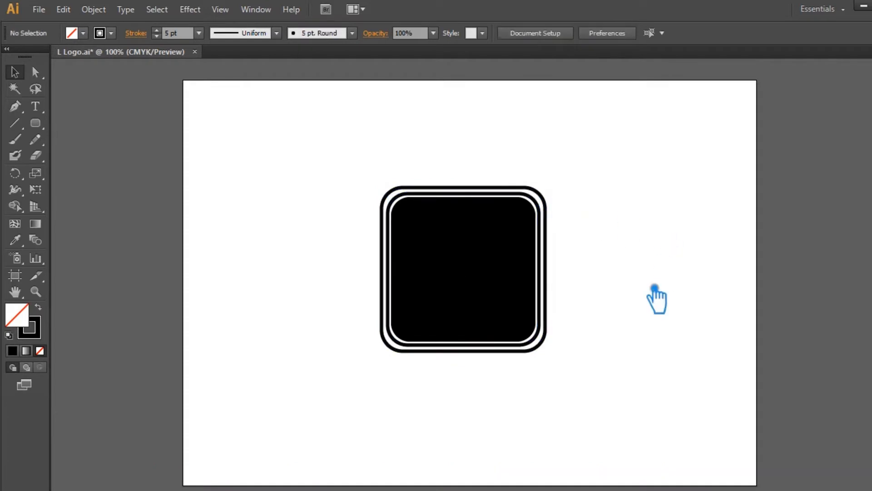
Resize the filled black square about its centre, leaving an even white gap inside the inner outline.
key(ctrl+plus)
click(527, 249)
mouse_move(569, 153)
mouse_down()
mouse_move(584, 175)
mouse_move(580, 159)
mouse_move(577, 166)
mouse_up()
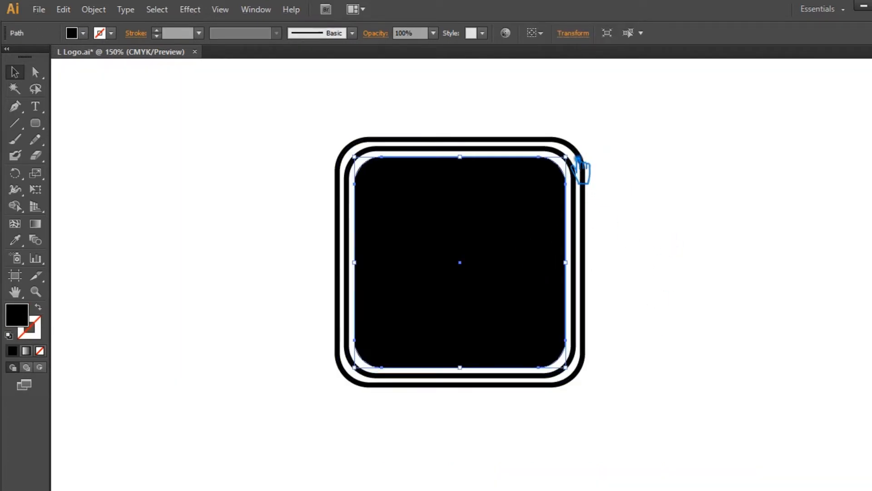
click(714, 153)
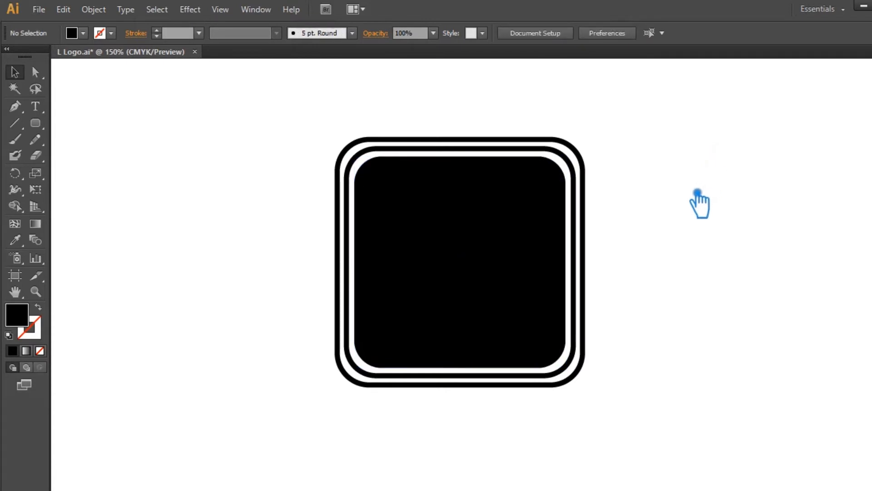
click(498, 205)
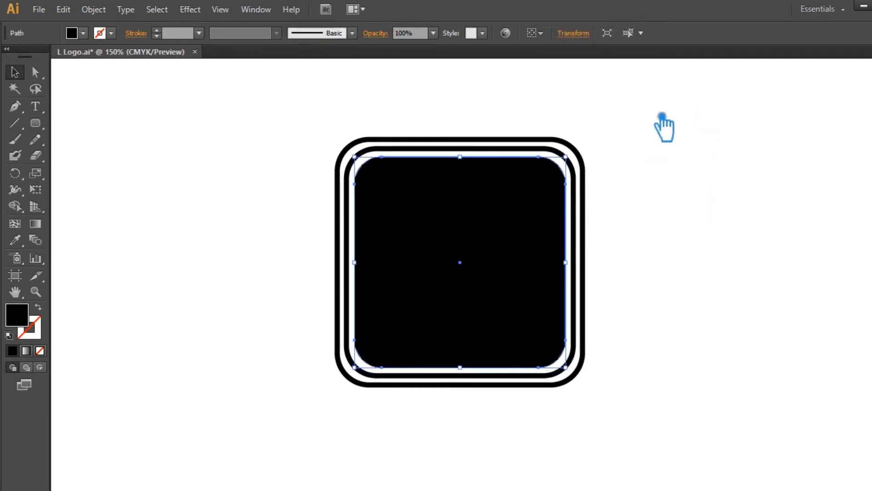
drag(579, 170, 580, 160)
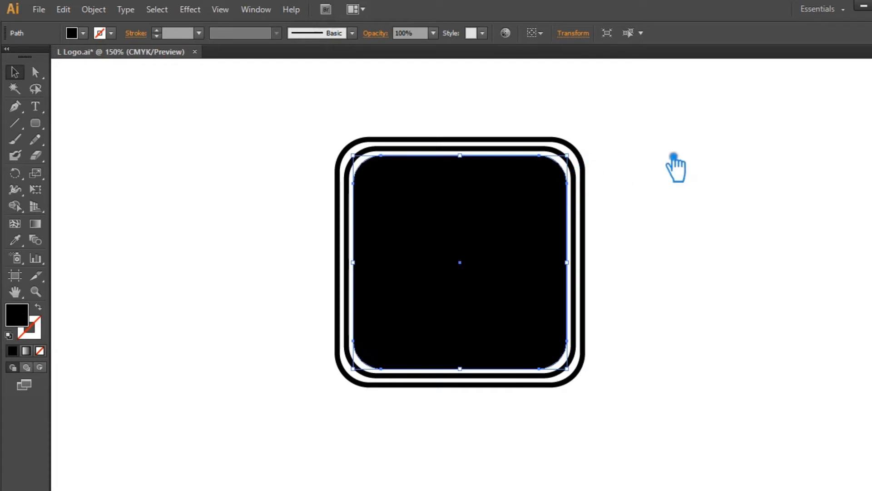
click(674, 156)
drag(670, 445, 563, 362)
click(684, 361)
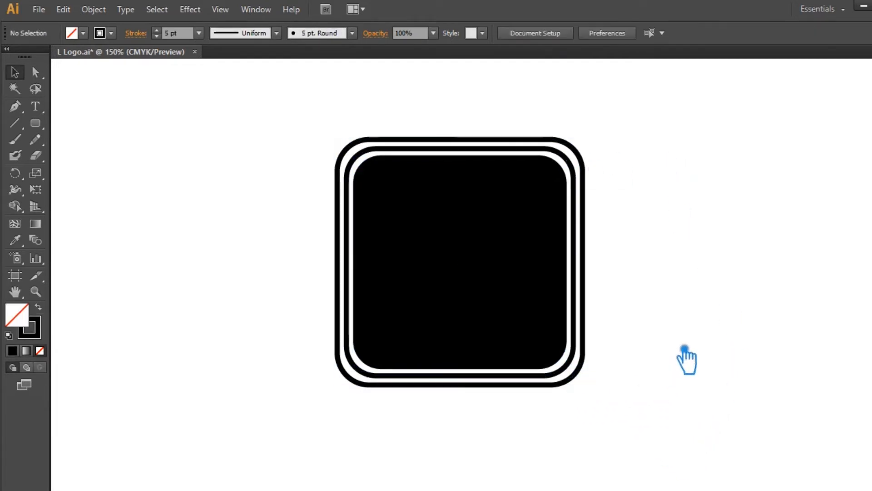
click(41, 127)
click(91, 138)
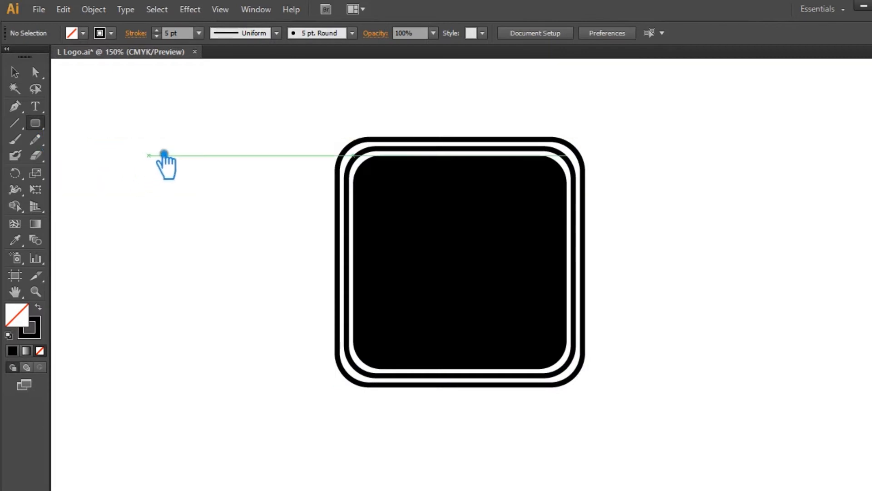
click(15, 72)
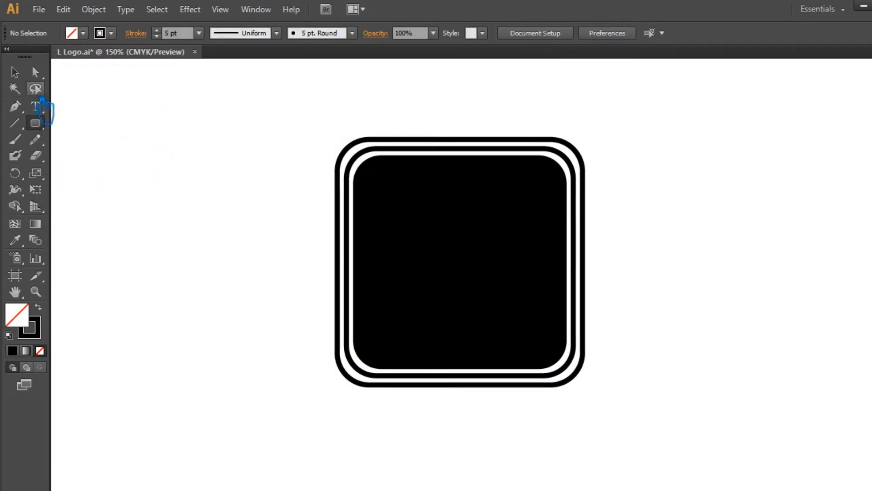
Increase the stroke weight of the outermost rounded outline to 14 pt.
click(369, 162)
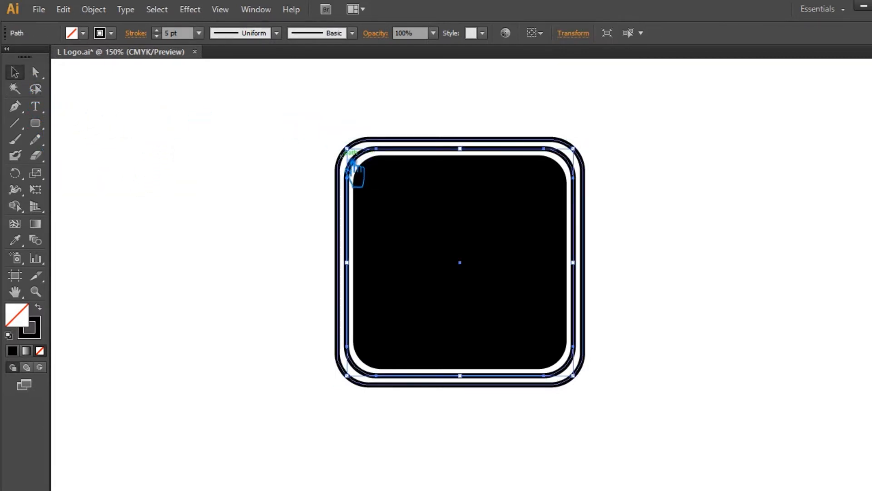
click(341, 156)
click(157, 30)
click(157, 31)
click(157, 31)
scroll(170, 36, up, 5)
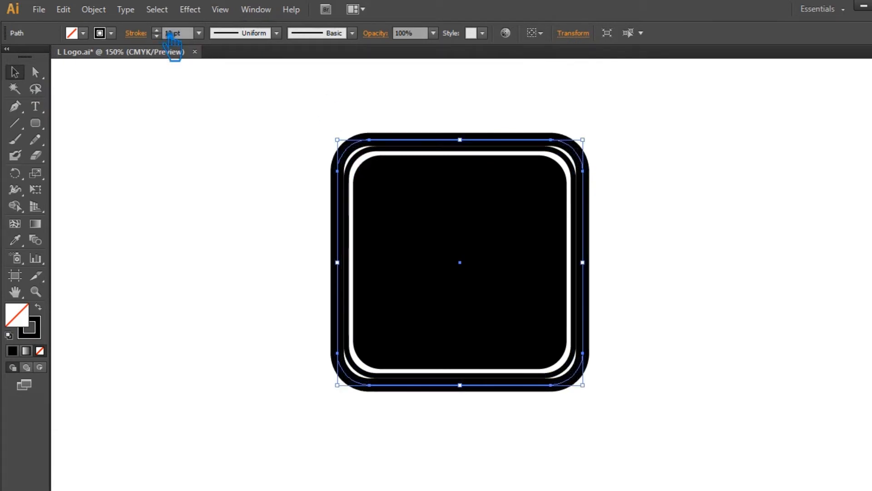
scroll(170, 35, up, 1)
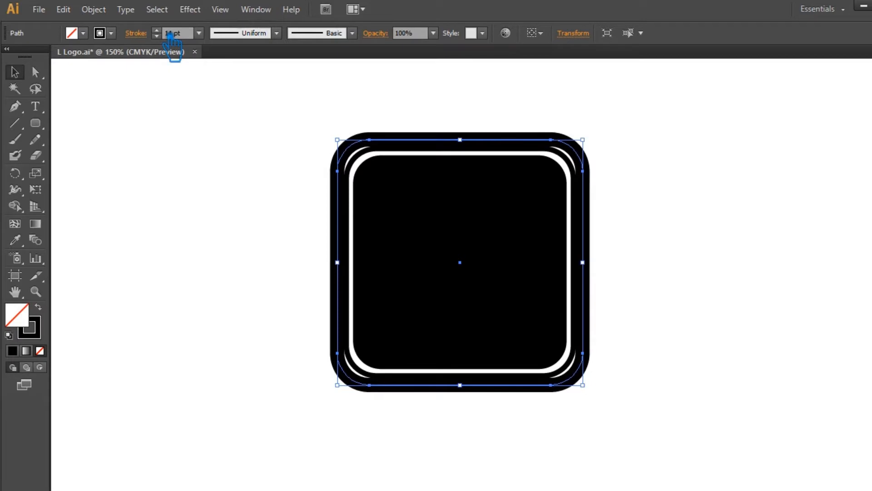
click(93, 117)
mouse_move(319, 123)
mouse_down()
mouse_move(373, 171)
mouse_move(351, 167)
mouse_up()
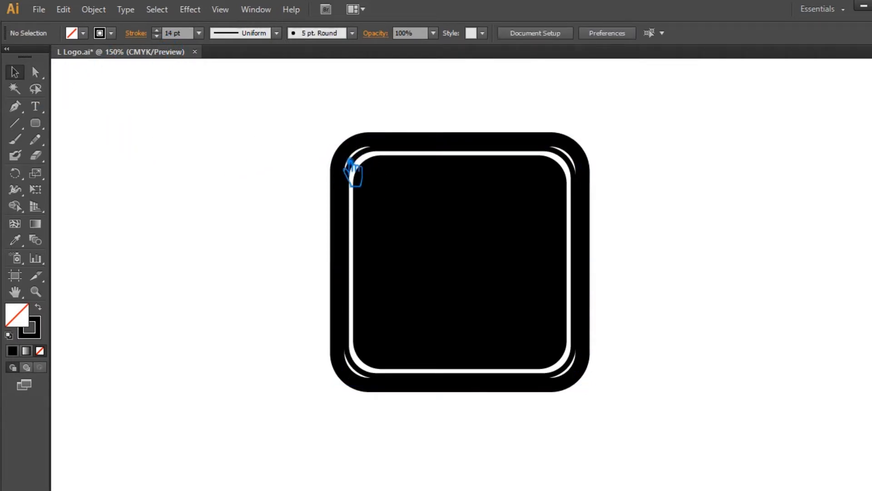
scroll(172, 35, down, 1)
click(198, 135)
key(ctrl+z)
key(ctrl+z)
key(ctrl+z)
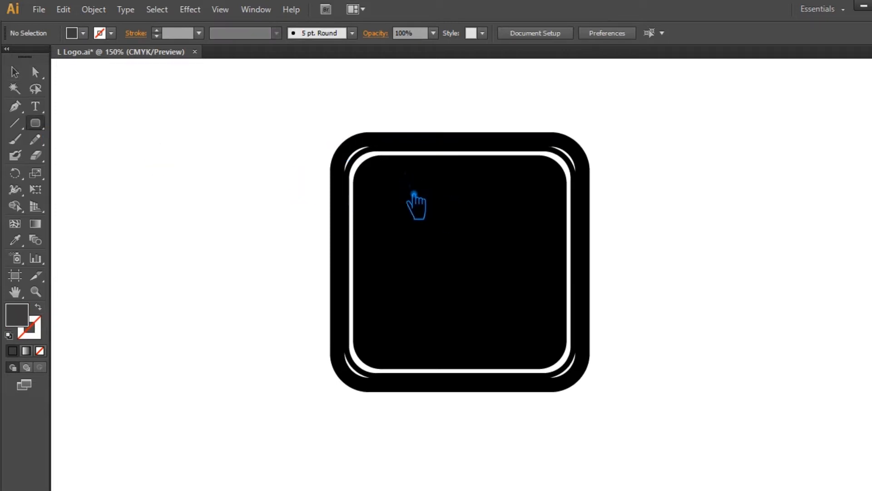
Draw a tall dark grey rounded bar inside the square and add a copy rotated 90° about its lower end.
drag(414, 194, 444, 367)
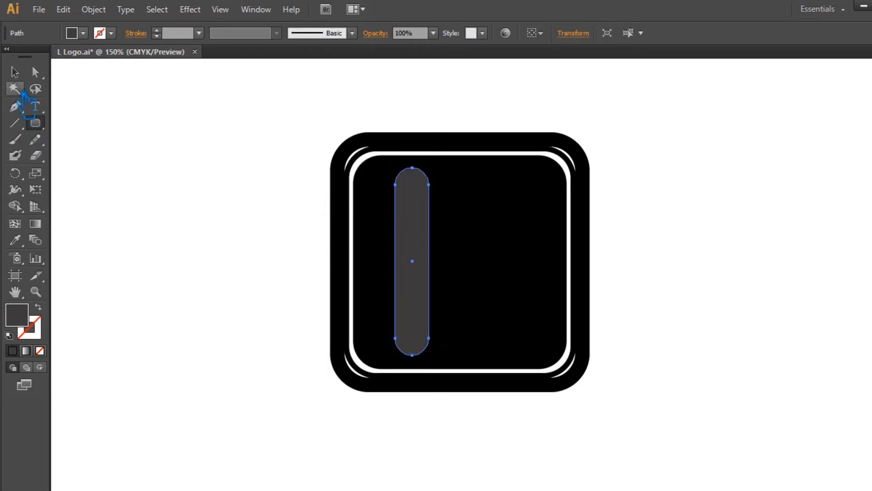
key(v)
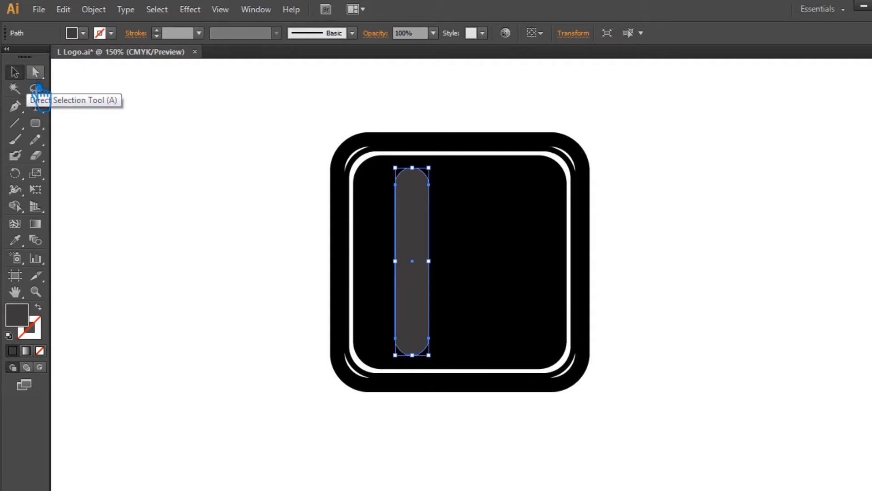
click(15, 173)
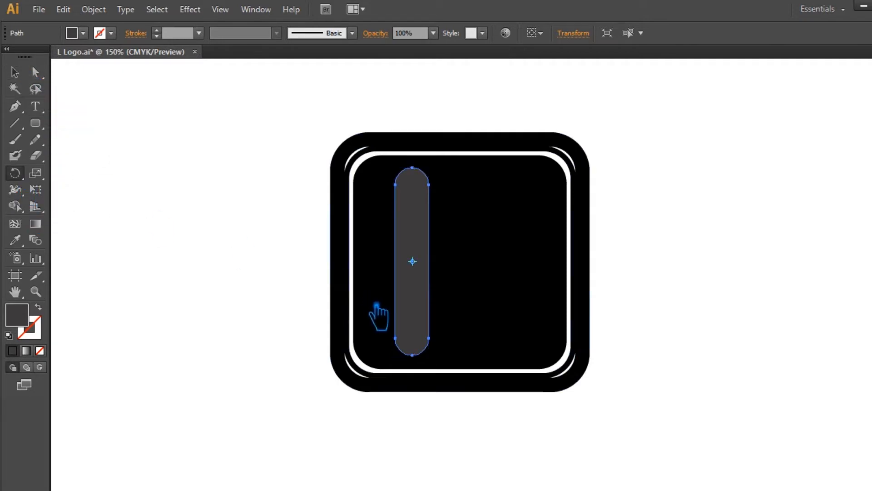
drag(425, 234, 516, 337)
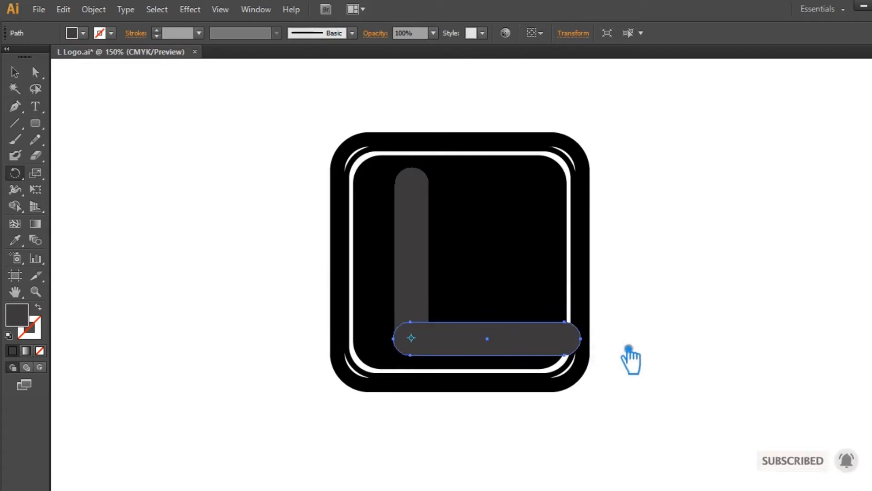
Shift the horizontal grey bar sideways until it is clear of the vertical bar.
key(a)
click(564, 321)
shift+click(565, 355)
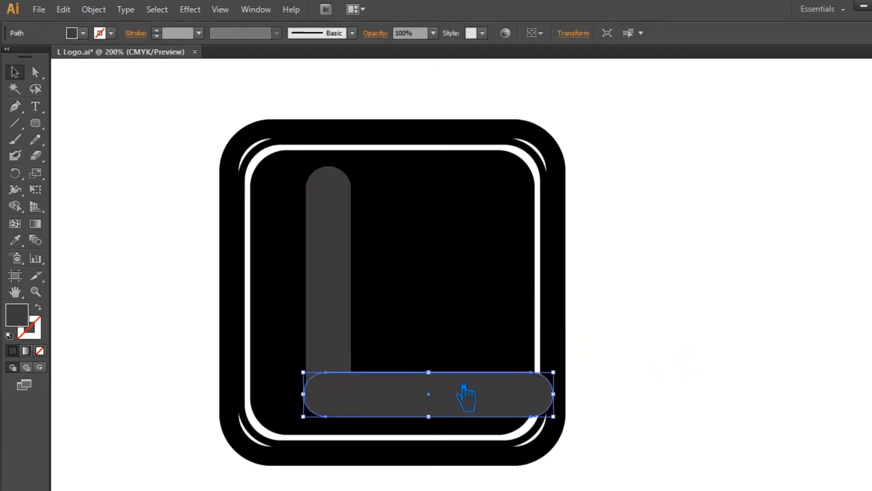
key(Right)
key(Right)
key(Right)
key(Right)
key(Right)
key(Right)
key(Right)
key(Right)
key(Right)
key(Right)
key(Right)
key(Right)
key(Right)
key(Right)
key(Right)
key(Right)
key(Right)
key(Right)
key(Right)
key(Right)
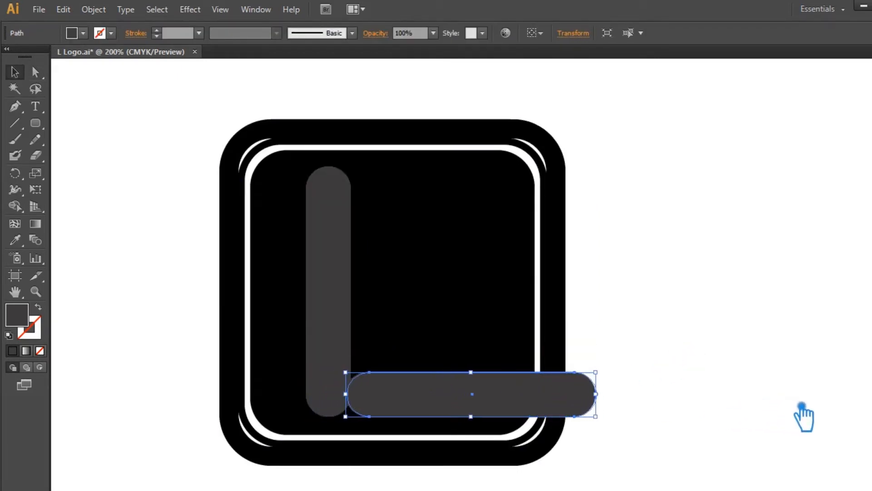
key(Right)
key(Right)
key(Right)
key(Right)
key(Right)
key(Right)
key(Right)
key(Right)
key(Right)
key(Right)
key(Right)
key(Right)
key(Right)
key(Right)
key(Right)
key(Right)
key(Right)
key(Right)
key(Right)
key(Right)
Shorten the horizontal bar by moving the anchor points of its right end inward.
key(a)
drag(672, 443, 623, 332)
key(Left)
key(Left)
key(Left)
key(Left)
key(Left)
key(Left)
key(Left)
key(Left)
key(Left)
key(Left)
key(Left)
key(Left)
key(Left)
key(Left)
key(Left)
key(Left)
key(Left)
key(Left)
key(Left)
key(Left)
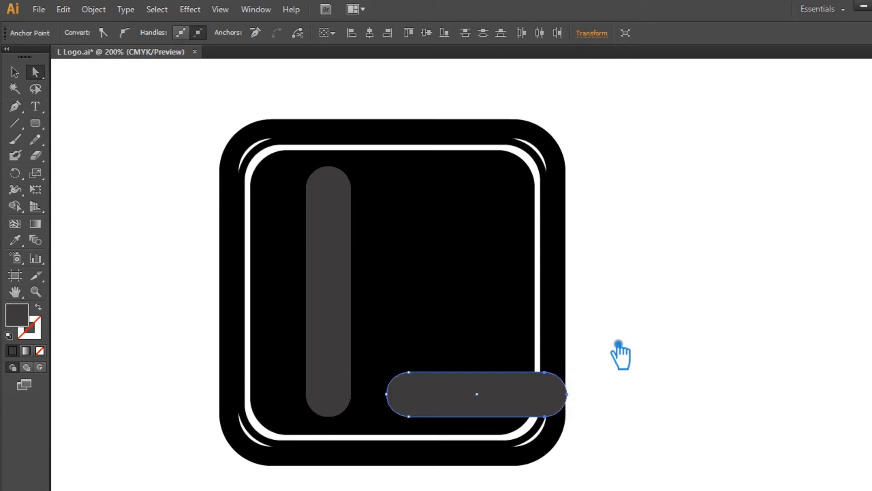
key(v)
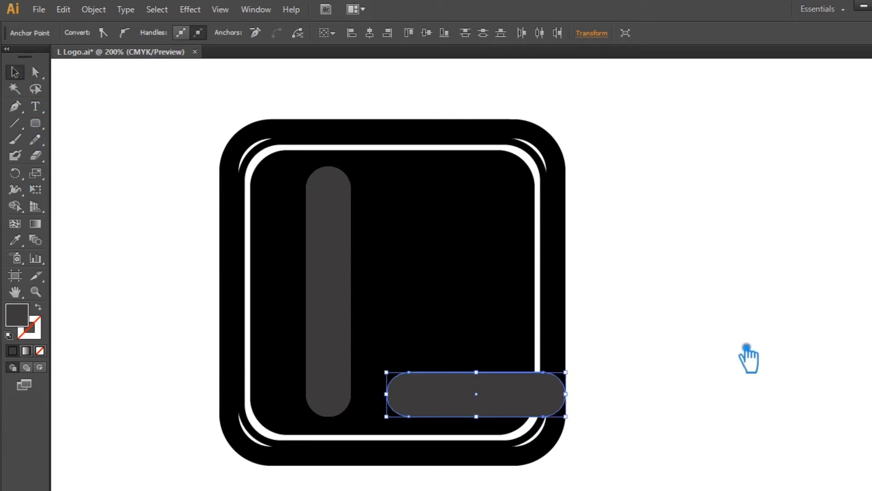
click(748, 357)
Move the shortened bar back over the foot of the vertical bar, aligning their outer edges to form an L.
drag(492, 409, 413, 410)
click(771, 279)
click(396, 382)
click(691, 361)
click(437, 400)
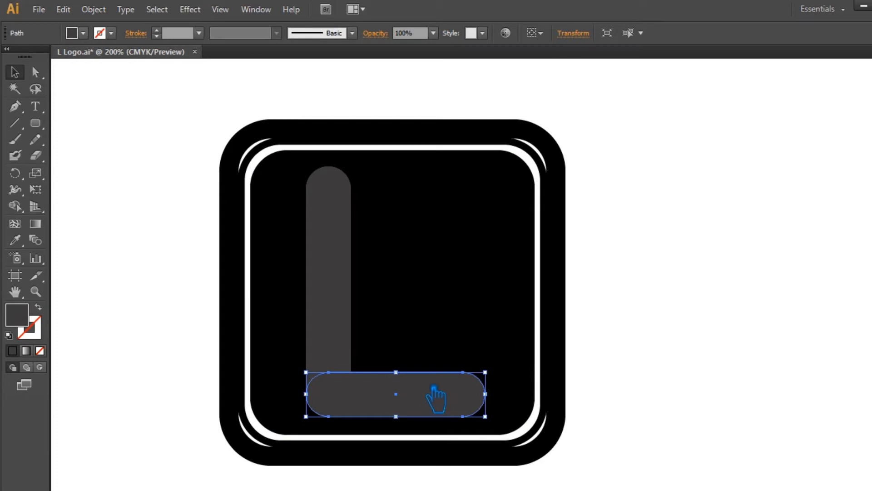
shift+click(337, 293)
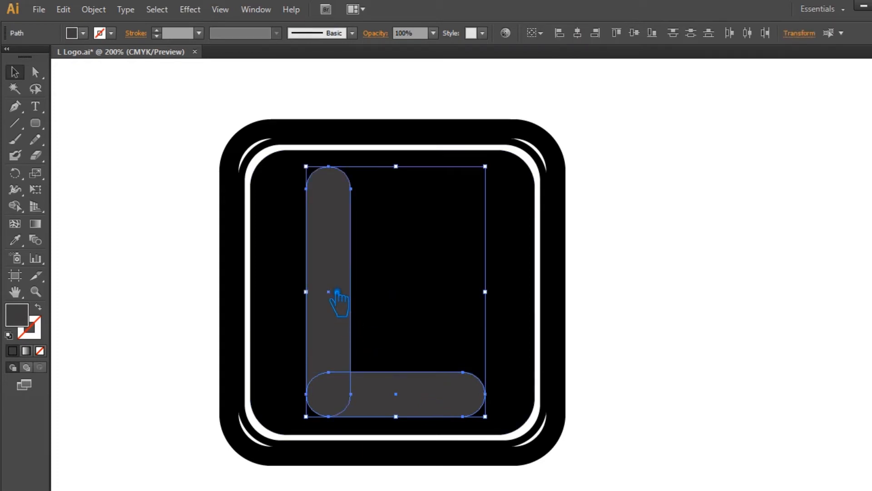
click(626, 282)
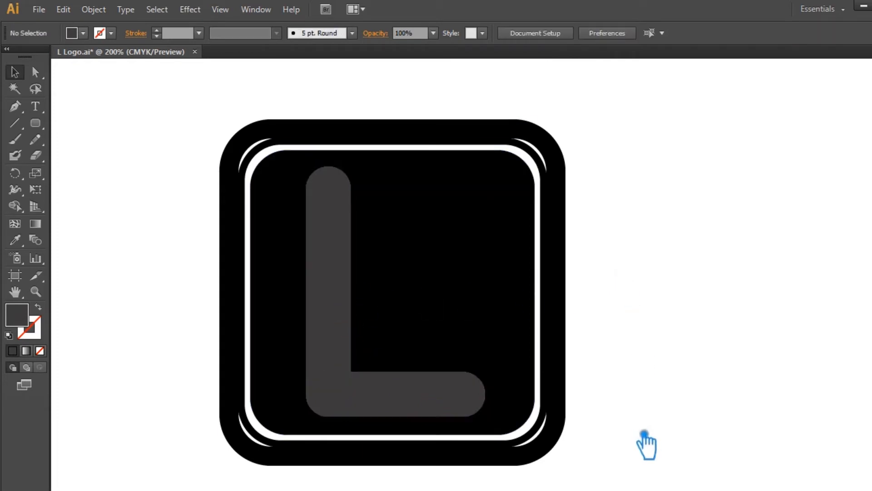
Centre the L and the rounded-square frame on each other horizontally and vertically.
click(249, 124)
click(602, 175)
click(464, 216)
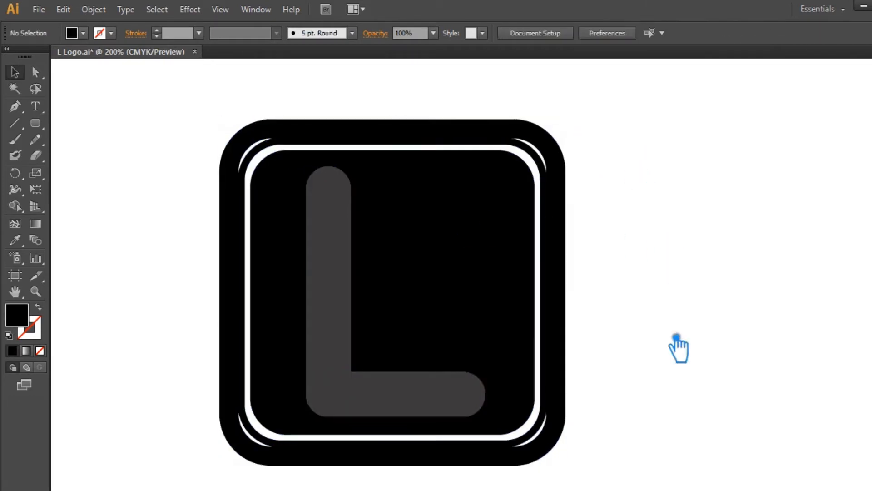
drag(655, 280, 222, 143)
click(578, 33)
click(634, 32)
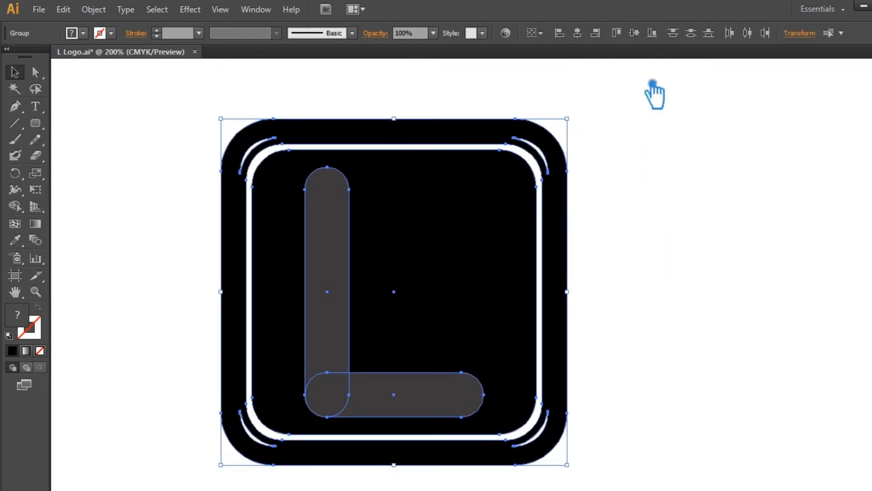
click(699, 410)
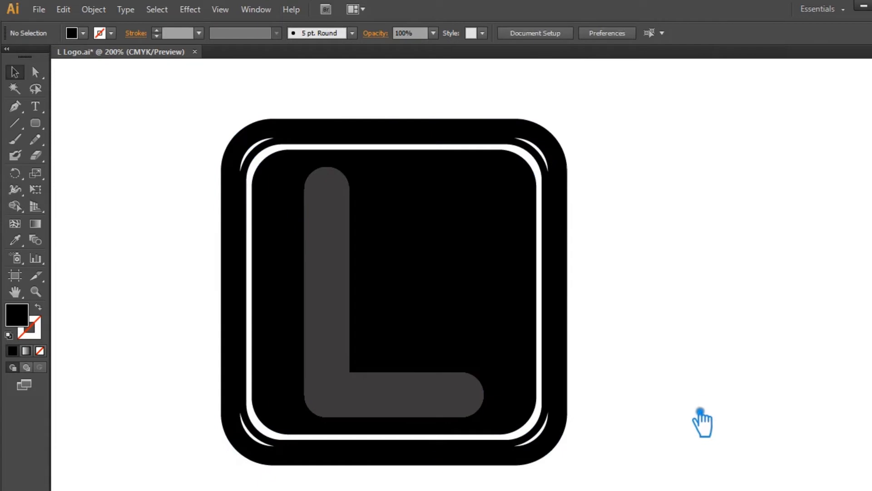
Ungroup the L into its two separate bars.
click(437, 403)
right_click(438, 403)
click(489, 339)
click(374, 412)
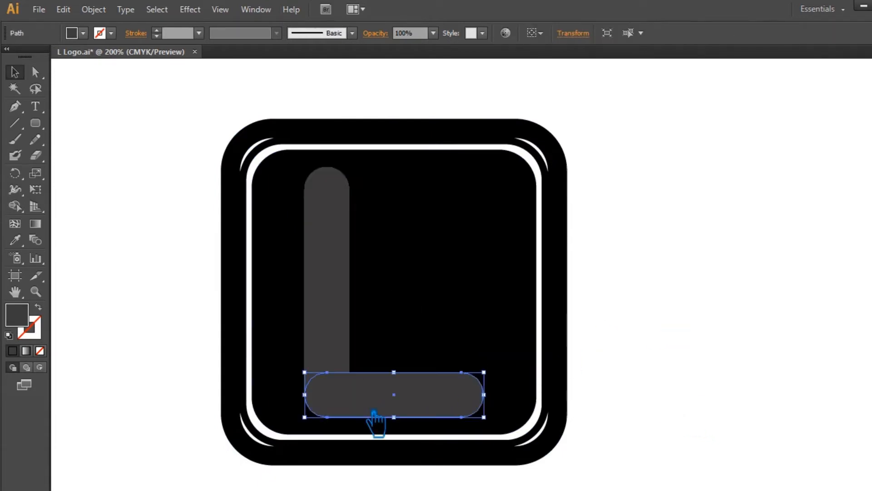
click(94, 9)
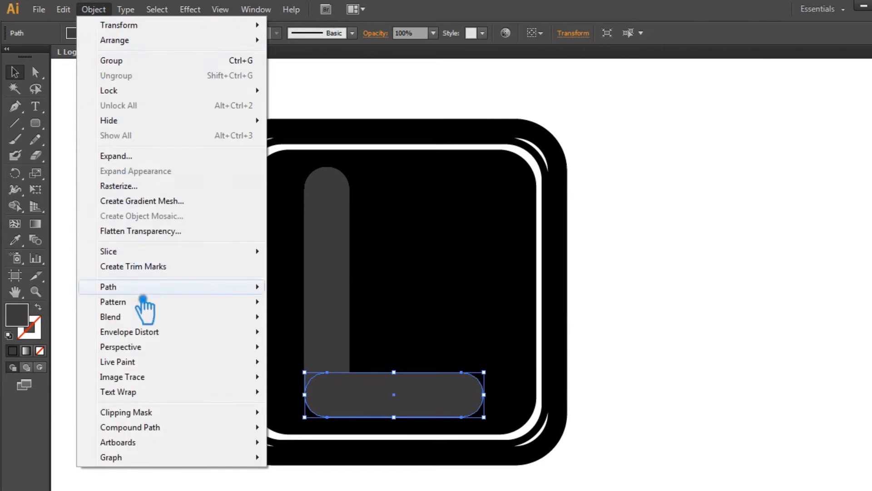
click(341, 331)
click(626, 232)
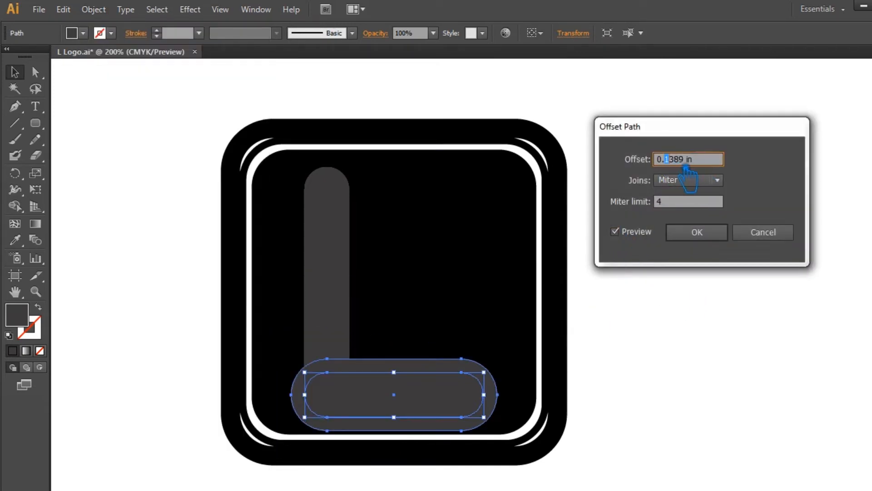
text(1)
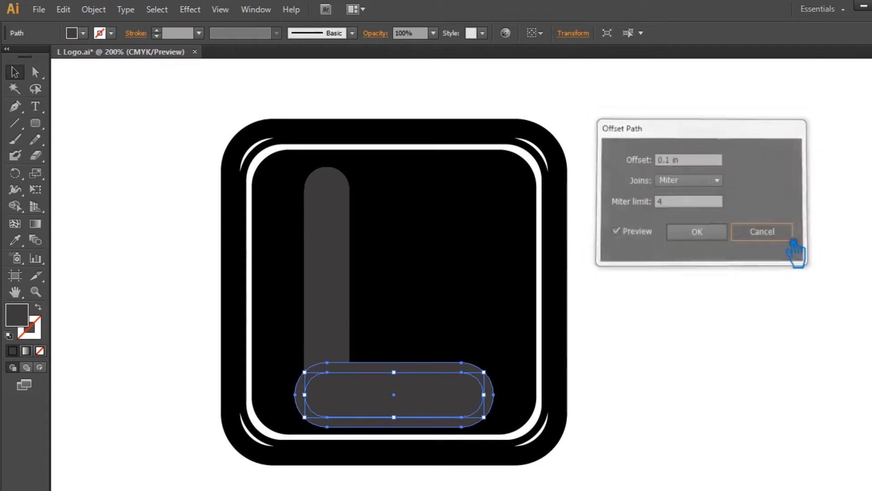
click(790, 237)
Enlarge the whole logo about its centre until it extends past the artboard's upper and lower edges.
key(ctrl+minus)
key(ctrl+minus)
key(ctrl+minus)
drag(594, 366, 366, 224)
drag(515, 352, 636, 466)
click(701, 335)
Offset the path of the L's horizontal bar by 0.2 in with miter joins and a miter limit of 4.
click(475, 385)
click(96, 10)
mouse_move(174, 292)
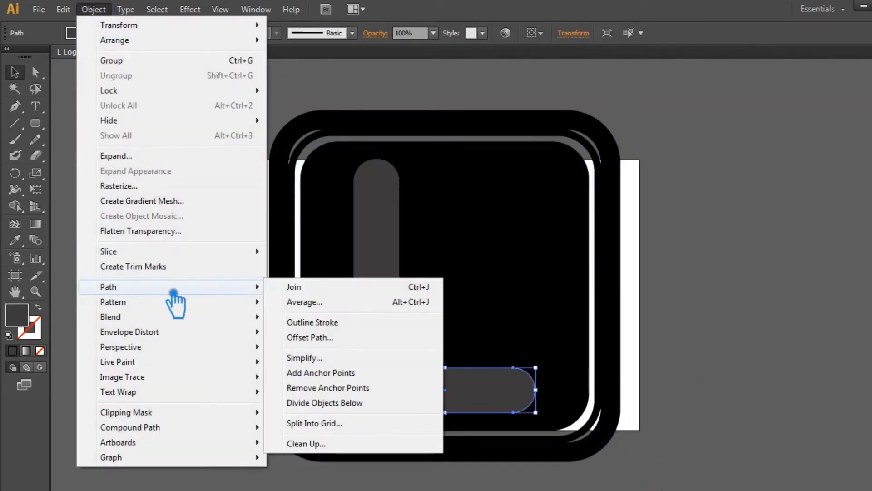
click(339, 337)
click(629, 235)
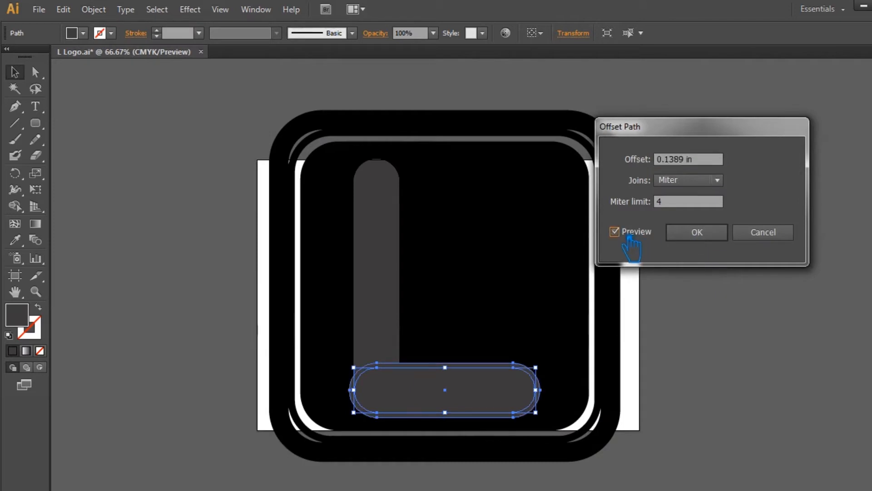
drag(669, 159, 683, 159)
text(2)
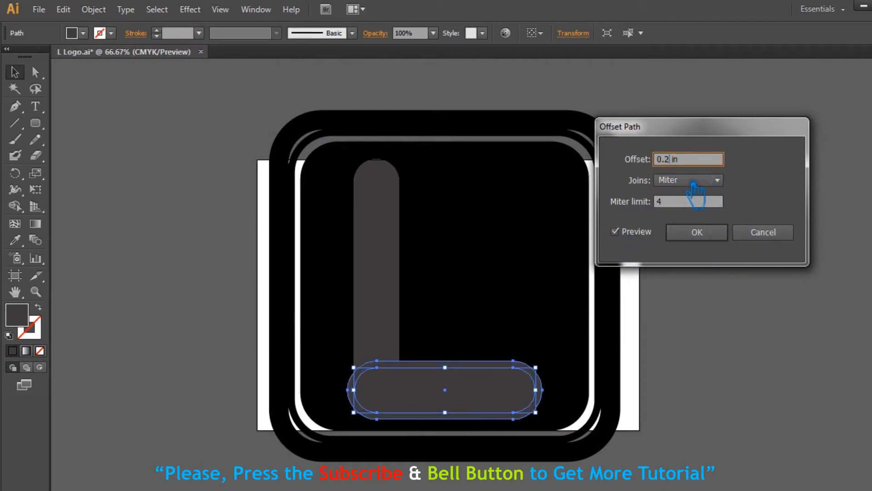
click(695, 202)
click(702, 232)
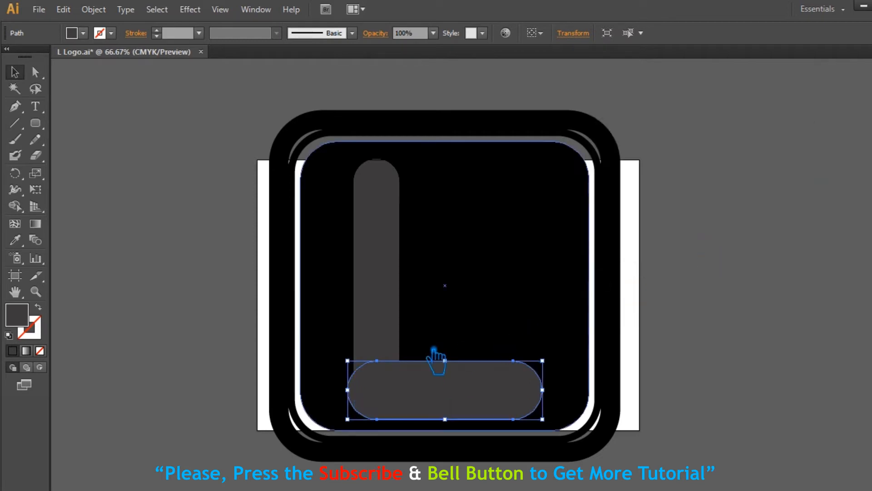
Divide the overlapping vertical bar, horizontal bar and offset shape with Pathfinder, and ungroup the resulting pieces.
shift+click(389, 318)
key(ctrl+shift+F9)
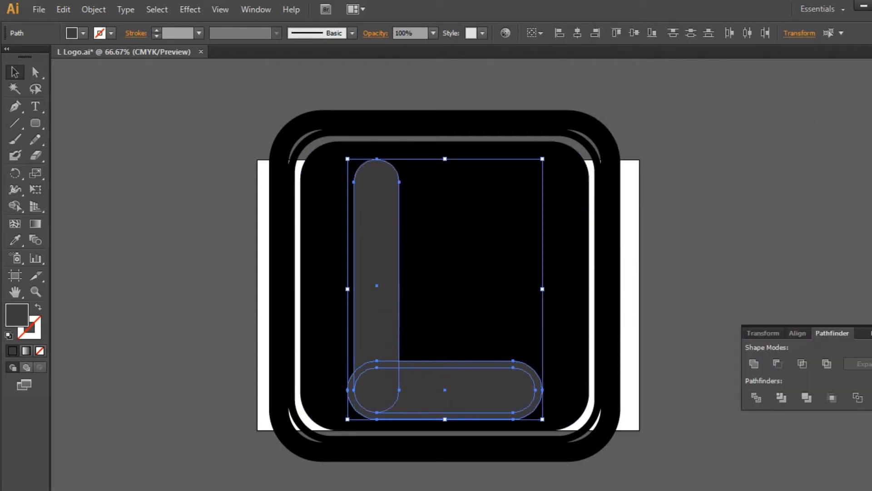
click(756, 398)
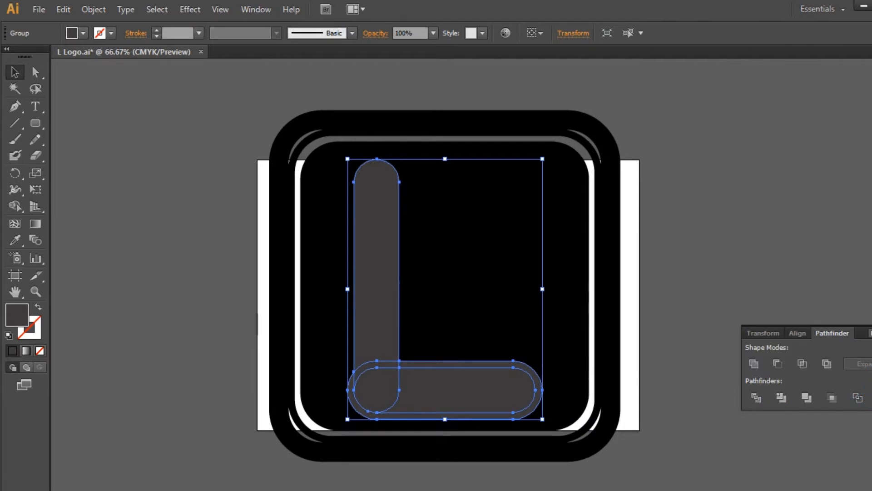
click(590, 359)
click(453, 389)
right_click(449, 392)
click(506, 324)
click(594, 349)
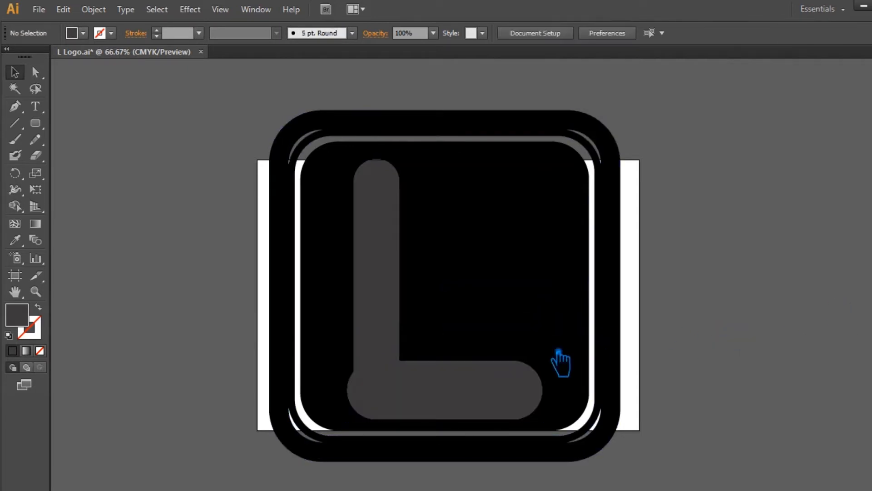
Delete the surplus offset border around the horizontal bar and unite the bar's two remaining pieces into one shape.
click(477, 383)
key(Delete)
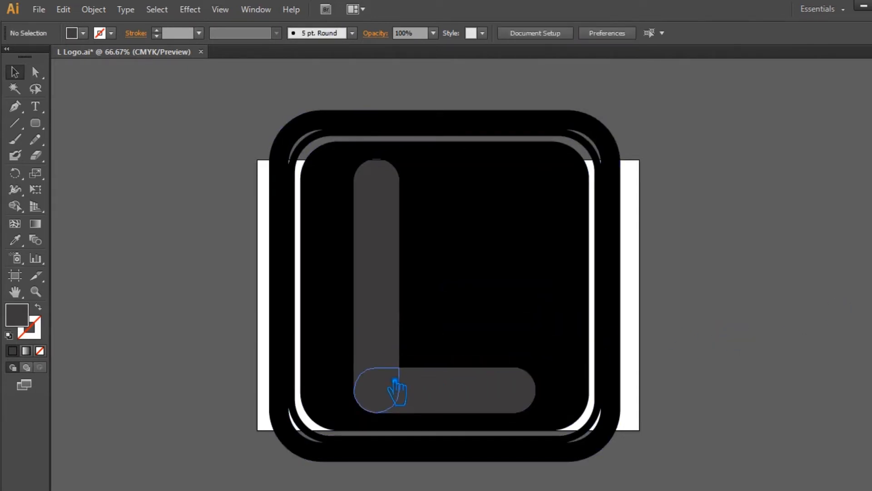
click(475, 401)
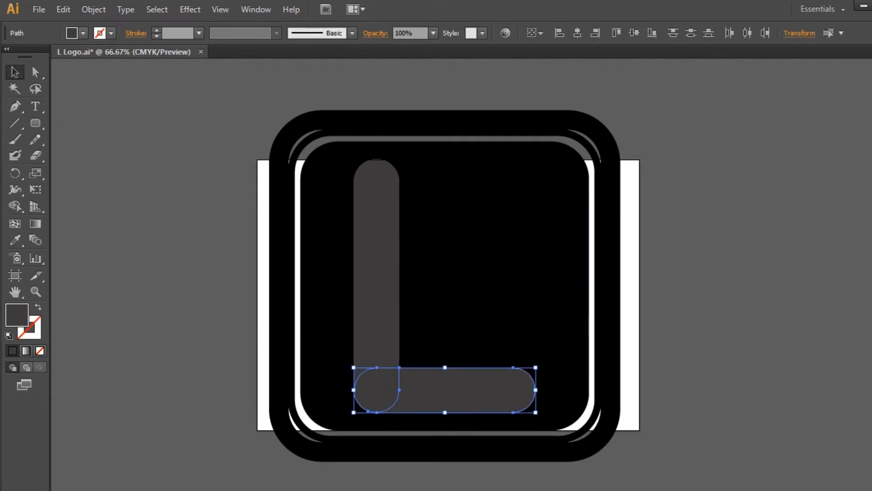
key(shift+ctrl+F9)
click(754, 363)
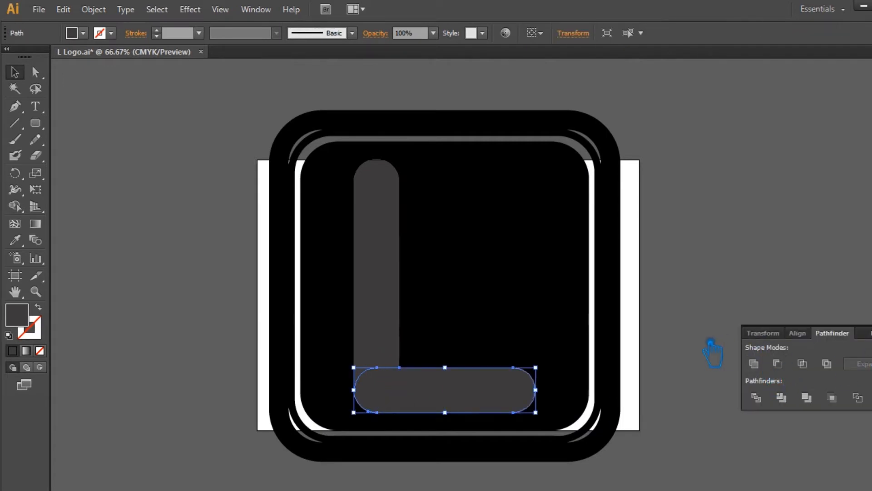
Remove the extra anchor point on the upper edge of the horizontal bar, where it meets the vertical bar.
key(p)
click(413, 369)
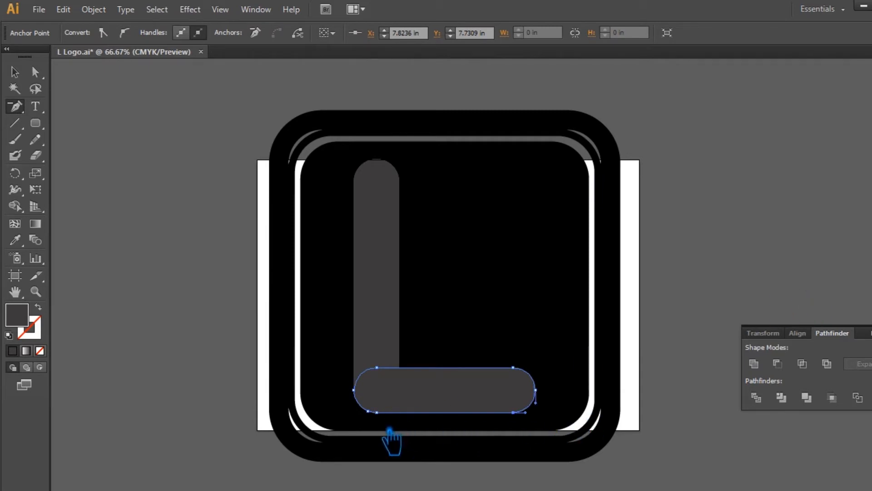
ctrl+shift+click(287, 341)
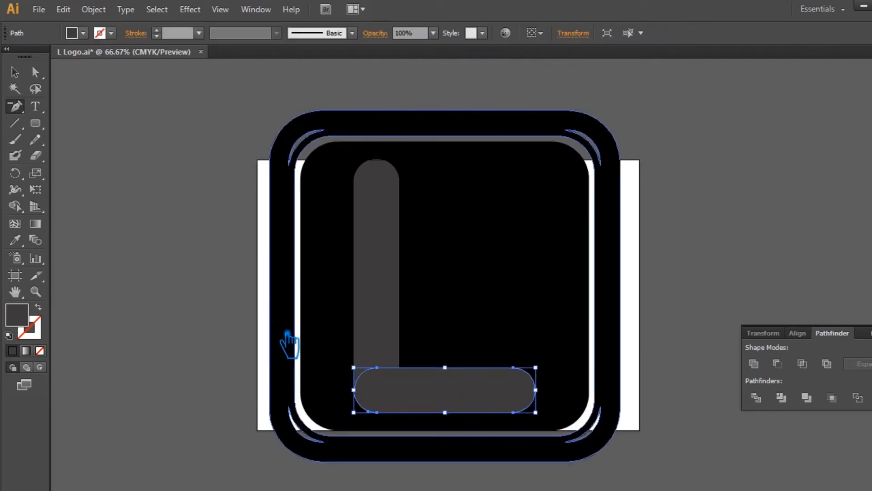
key(v)
click(169, 154)
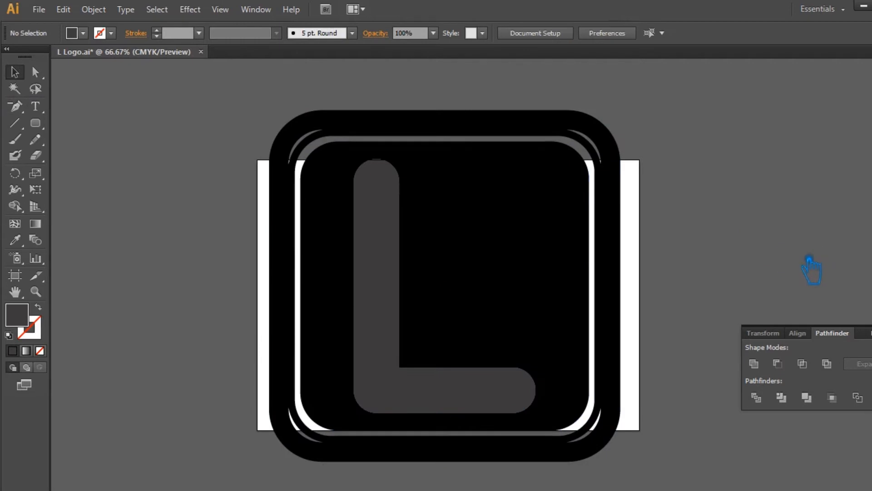
Fill the vertical bar of the L with a medium brown.
click(386, 259)
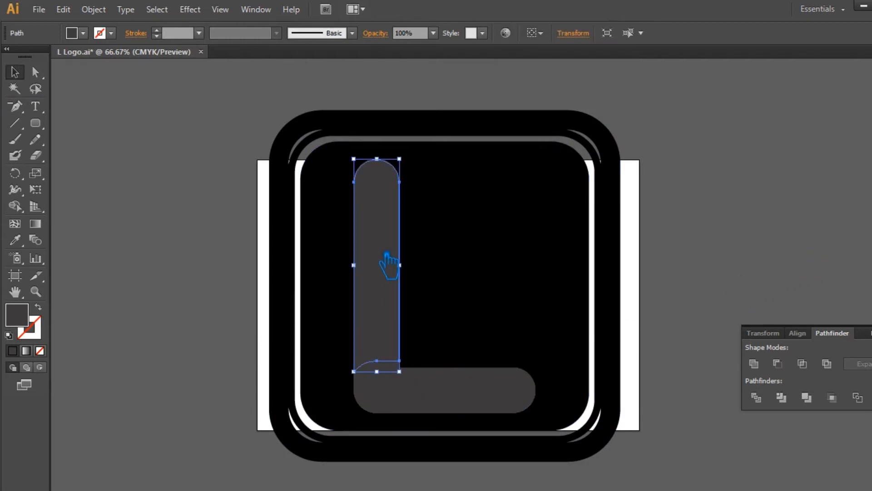
double_click(24, 322)
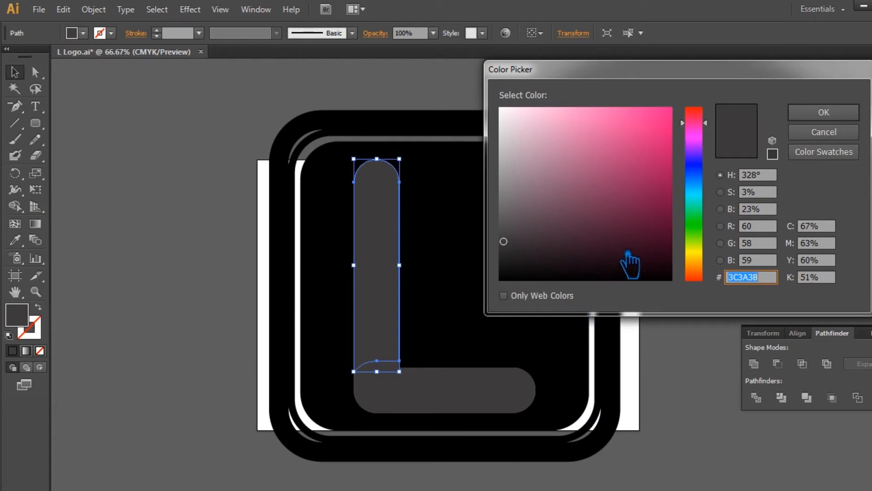
drag(707, 269, 708, 291)
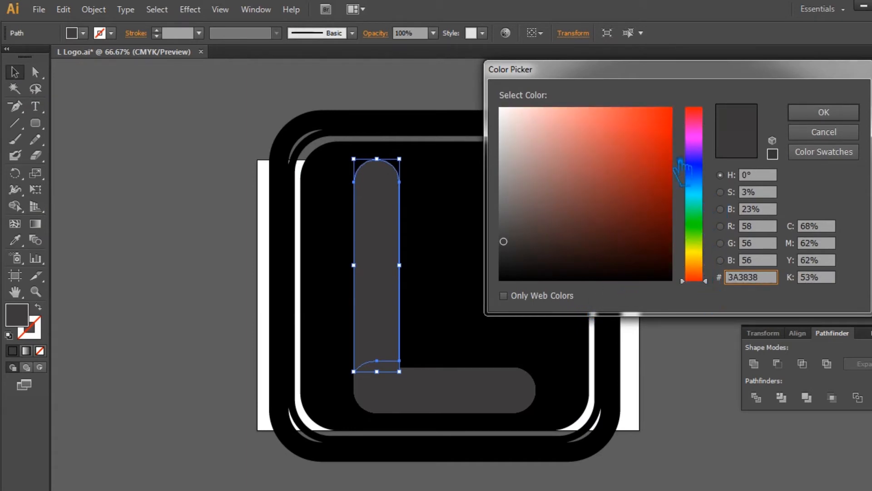
drag(705, 257, 709, 270)
drag(621, 199, 573, 162)
drag(708, 268, 708, 264)
drag(591, 179, 603, 210)
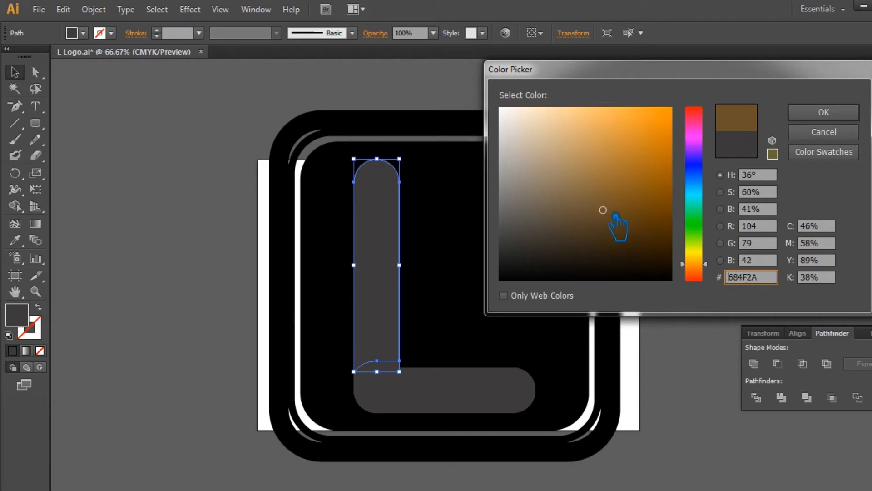
click(598, 196)
click(818, 113)
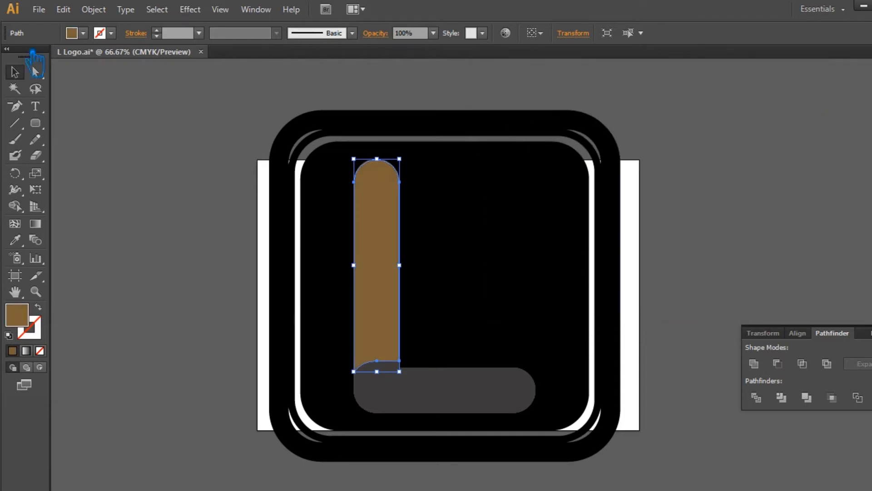
Copy the vertical bar's brown to the horizontal bar and darken its fill to #604726.
click(456, 400)
click(15, 239)
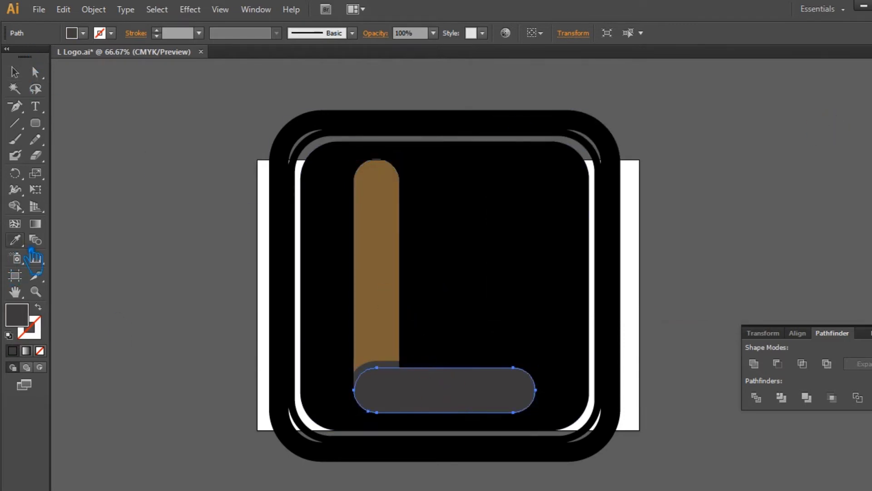
click(389, 224)
double_click(20, 318)
click(606, 213)
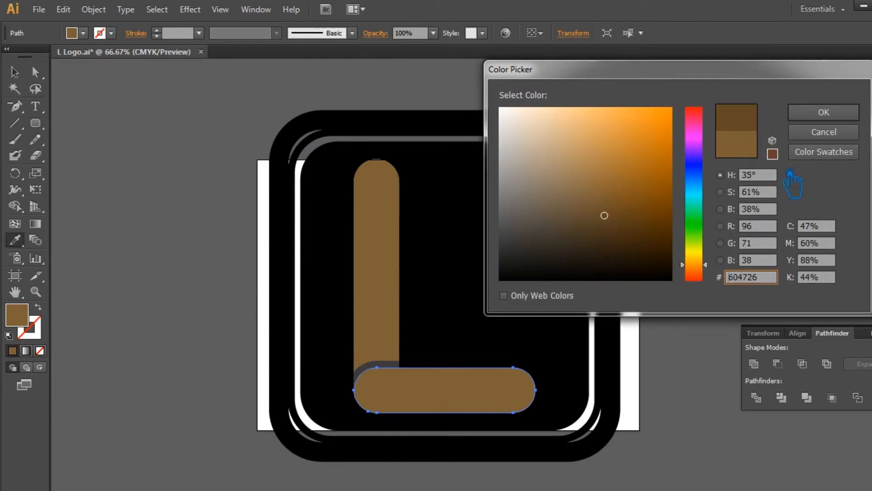
click(848, 118)
click(15, 72)
click(132, 129)
Fill the thin curved shadow piece between the two bars with the dark brown #3F2B14.
click(387, 374)
click(392, 370)
key(i)
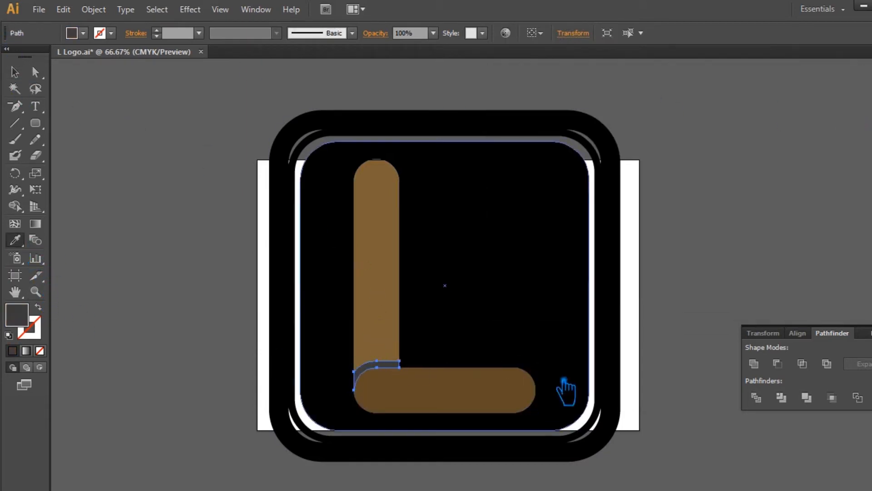
click(565, 389)
double_click(29, 320)
click(620, 237)
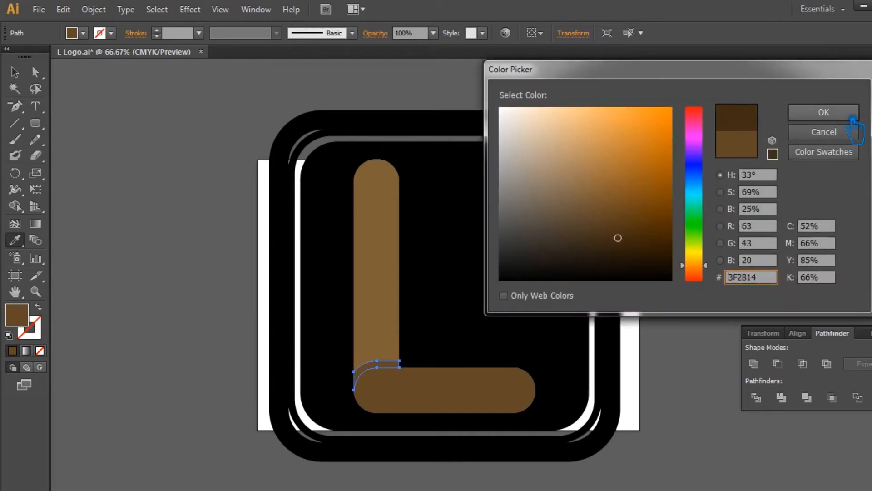
click(853, 113)
click(18, 73)
click(183, 159)
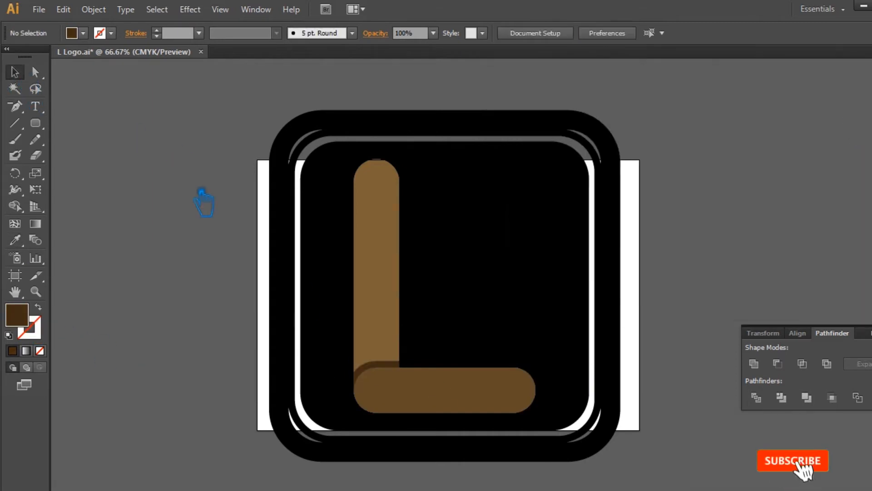
Try the L without the dark shadow piece between its bars, and undo the deletion.
click(396, 368)
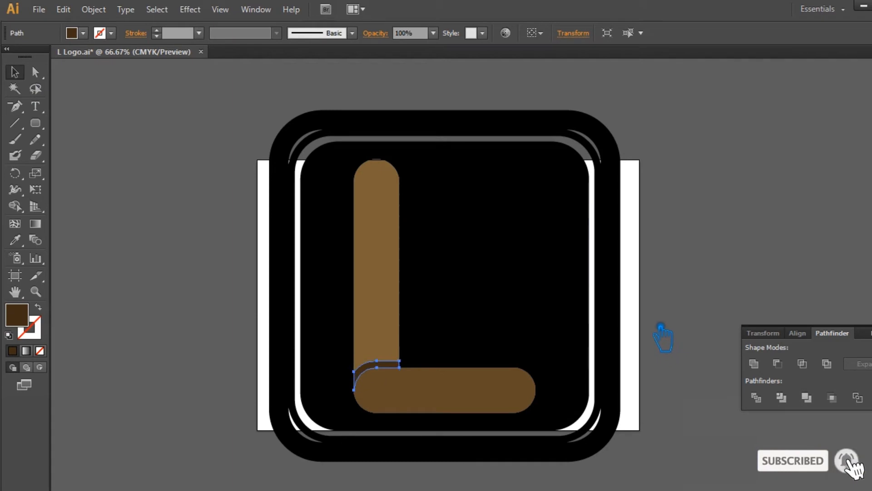
click(661, 327)
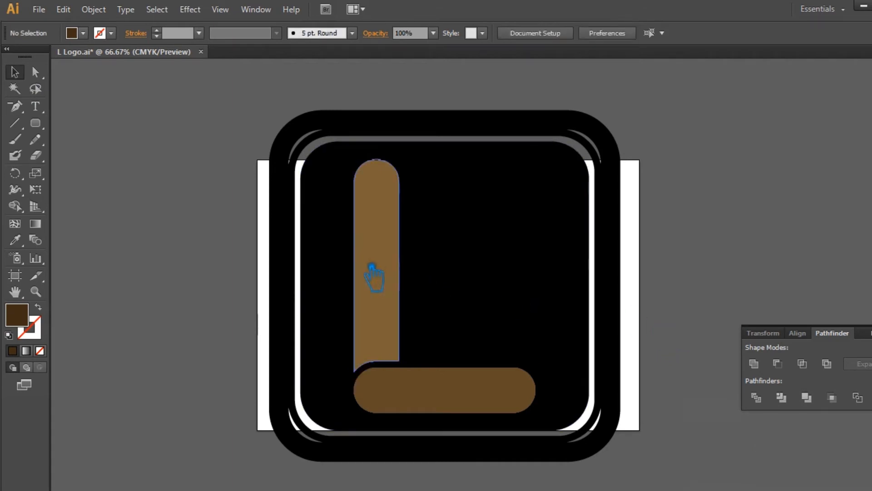
click(393, 266)
shift+click(468, 405)
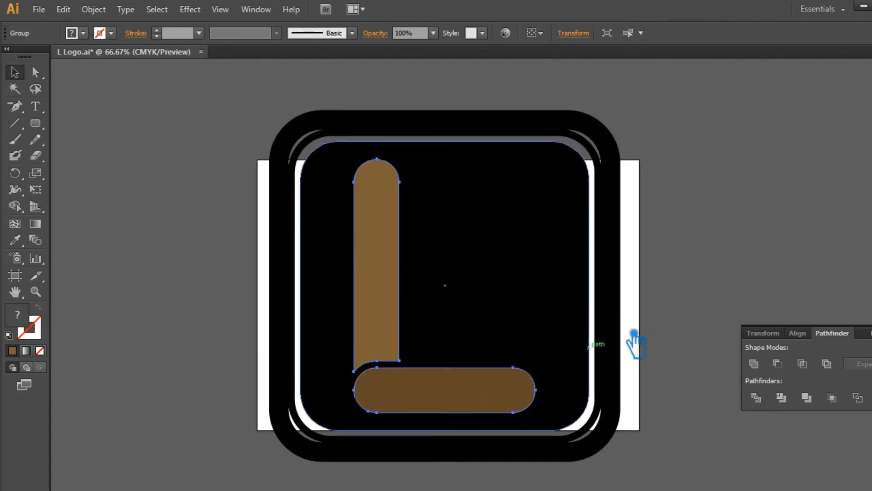
click(249, 141)
click(517, 146)
click(765, 154)
key(ctrl+z)
Group the pieces of the L together, and group the L with the rounded-square frame.
shift+click(392, 265)
key(ctrl+g)
click(659, 453)
drag(659, 453, 231, 65)
key(ctrl+g)
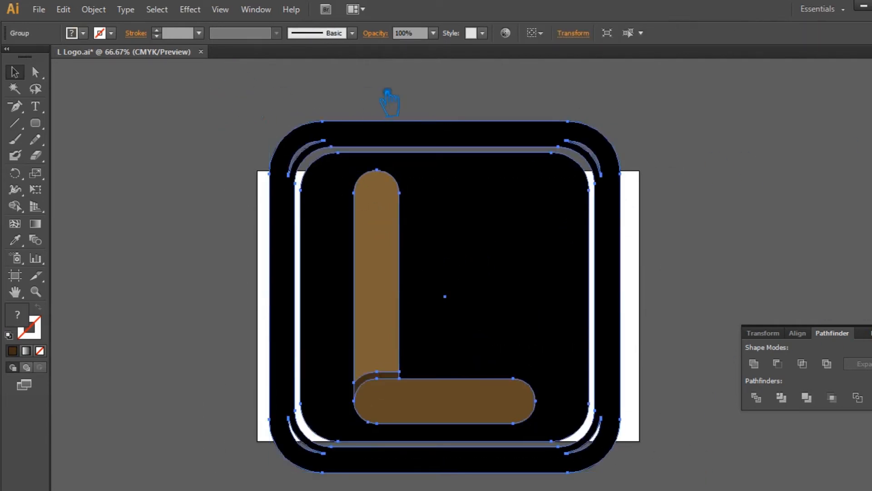
Shrink the grouped logo proportionally about its centre so it fits inside the artboard with a wide margin.
drag(620, 122, 527, 215)
click(785, 278)
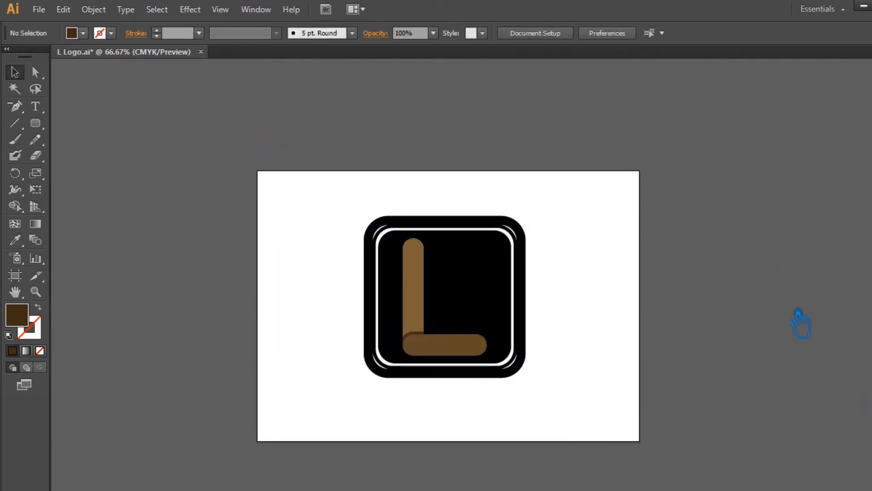
key(ctrl+plus)
key(ctrl+plus)
key(ctrl+plus)
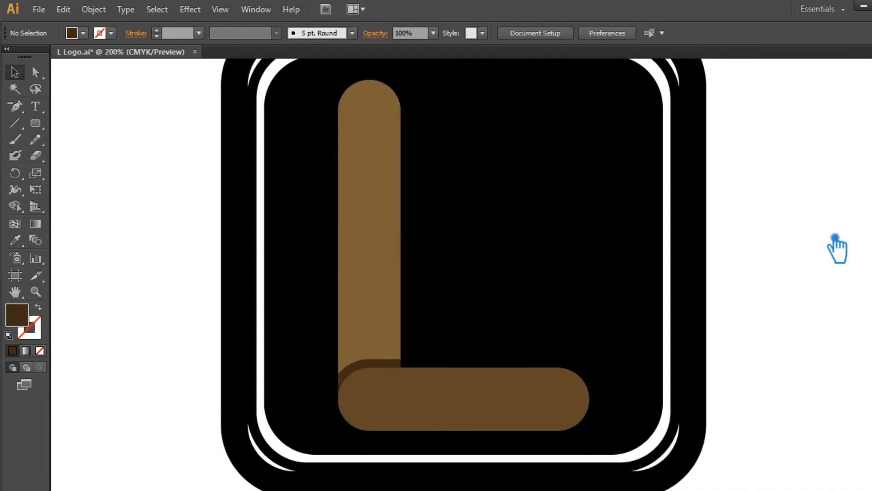
Ungroup the whole logo to separate the L from the rounded-square frame.
key(ctrl+minus)
key(ctrl+minus)
click(557, 253)
right_click(547, 250)
click(642, 276)
Ungroup the rounded-square frame and select only its outer ring.
click(551, 252)
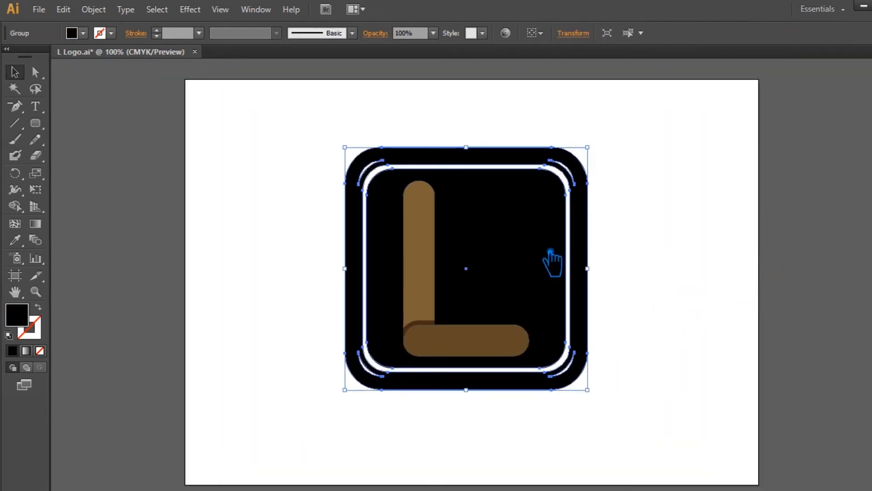
right_click(550, 251)
click(614, 327)
click(597, 263)
click(595, 249)
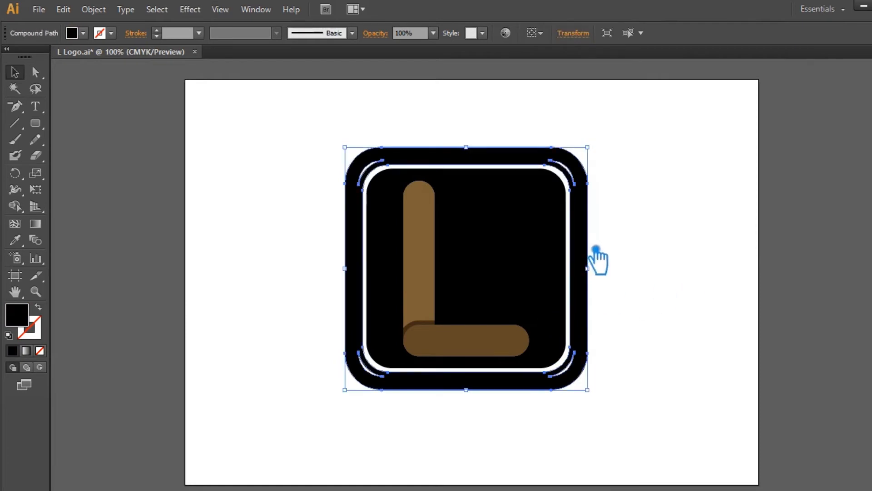
Fill the outer ring with a horizontal white-to-black linear gradient and shift its midpoint toward the white end.
key(g)
click(363, 230)
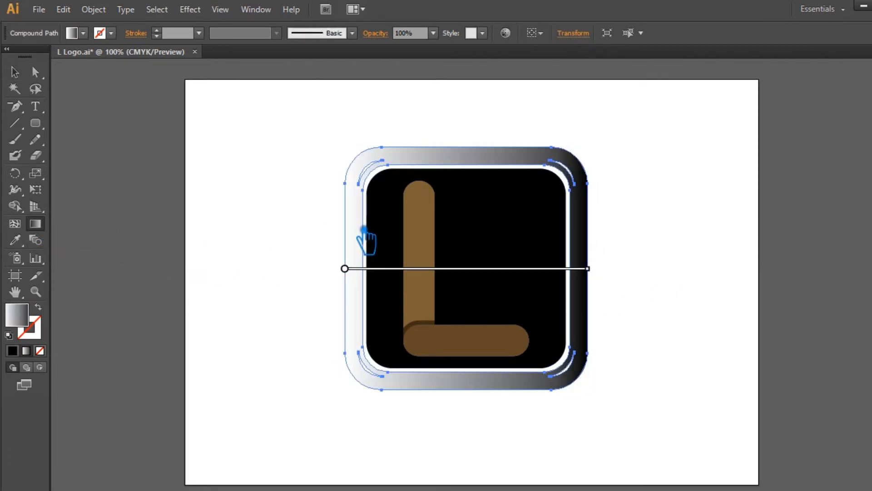
mouse_move(504, 271)
drag(480, 270, 408, 269)
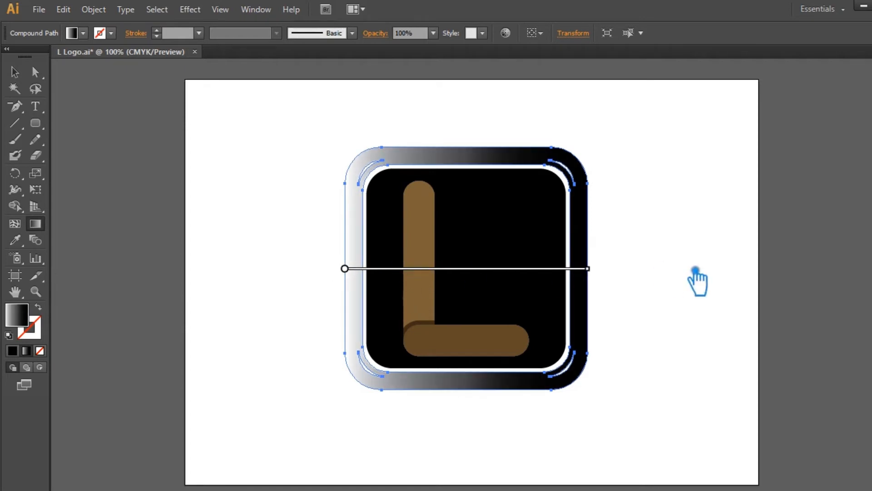
Recolour the black stop of the outer ring's gradient to a dark navy blue.
click(860, 265)
click(868, 278)
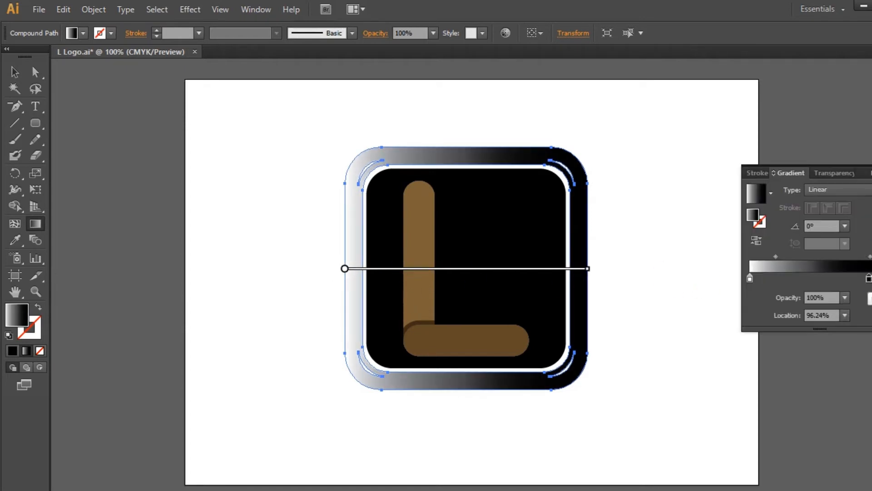
double_click(765, 222)
click(706, 190)
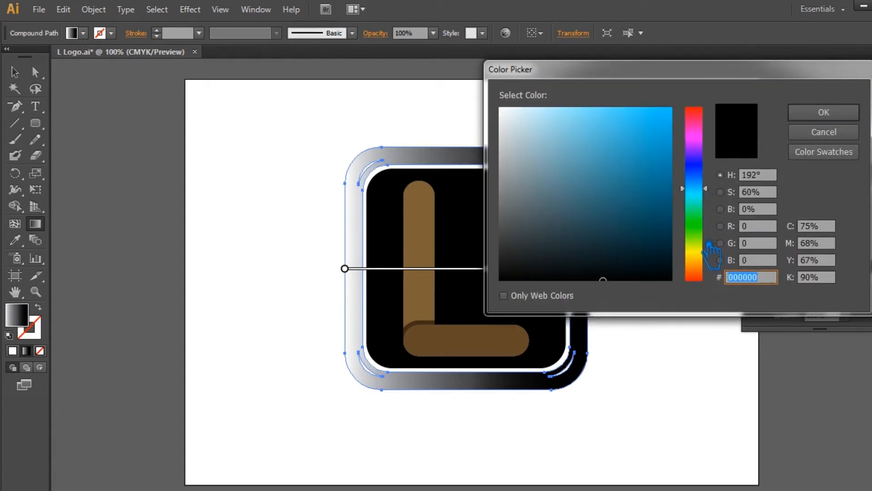
click(639, 241)
click(850, 118)
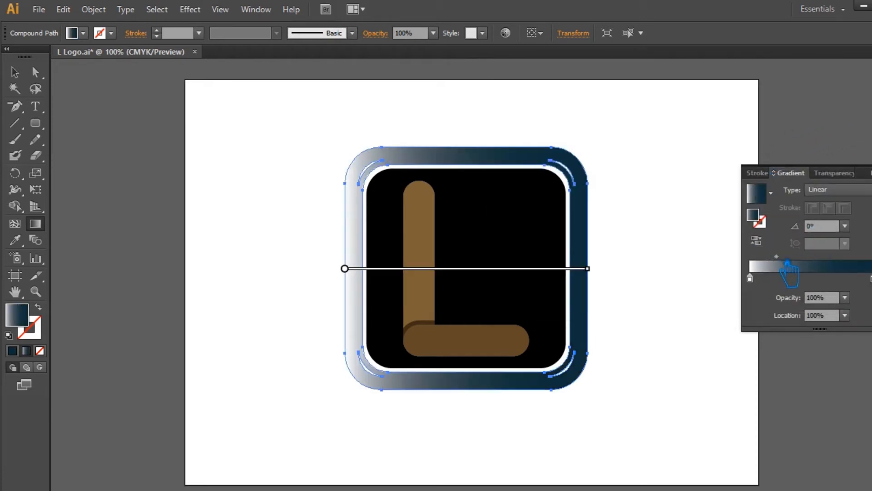
Move the gradient midpoint toward the navy end and recolour the white stop to light blue.
drag(787, 264, 809, 264)
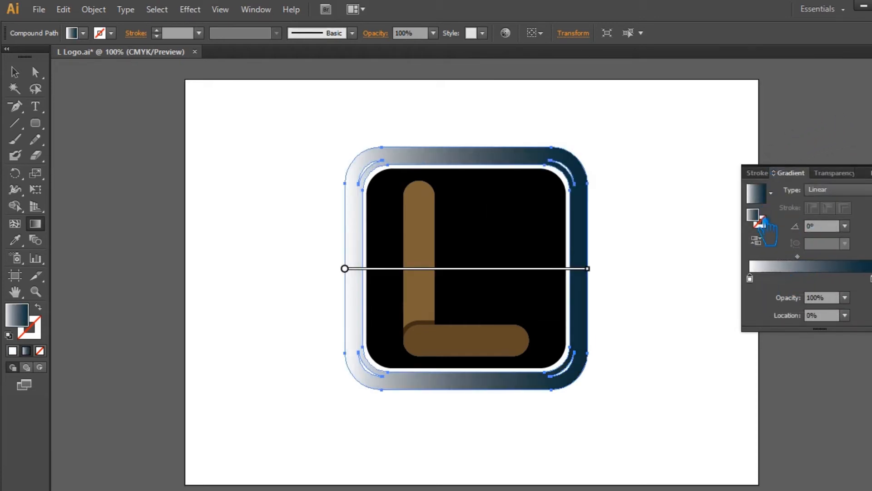
double_click(755, 216)
click(700, 191)
click(550, 109)
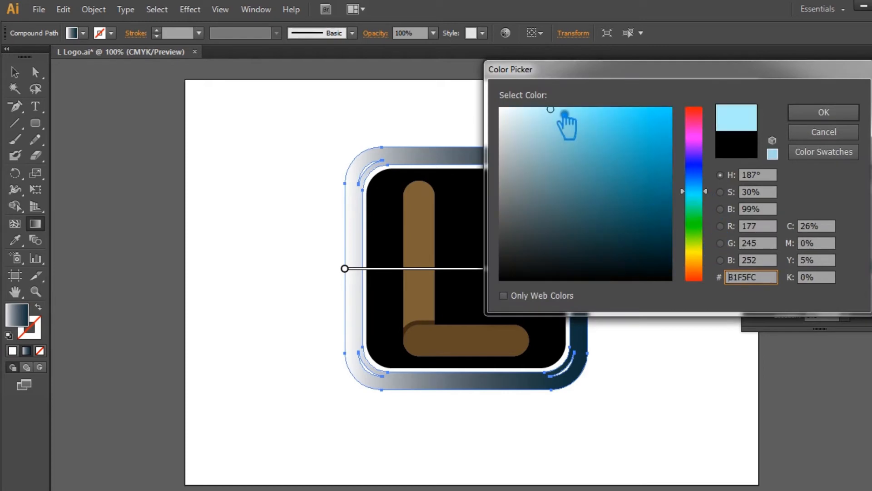
click(820, 112)
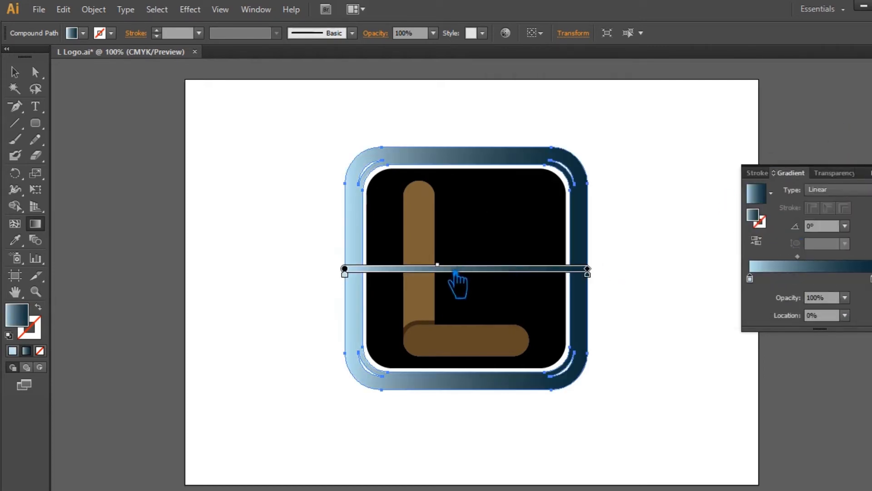
Widen the ring's light blue area by moving the light stop inward and the midpoint closer to the navy end.
drag(458, 268, 475, 273)
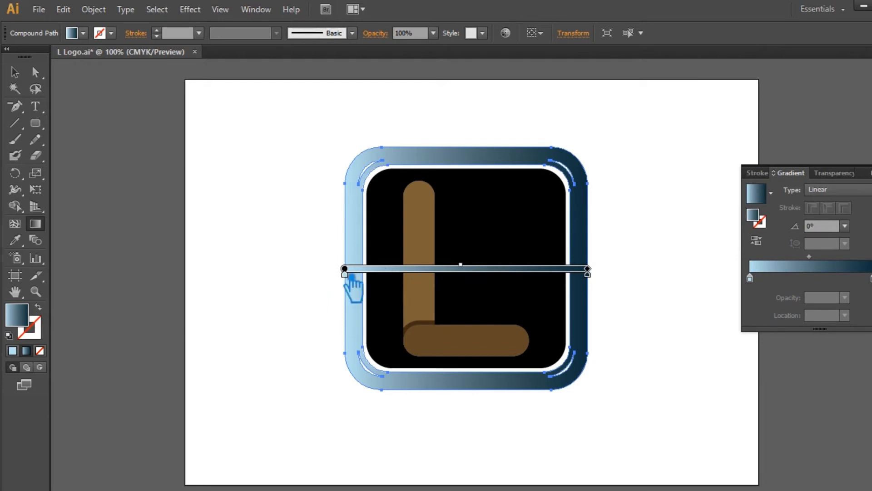
mouse_move(370, 277)
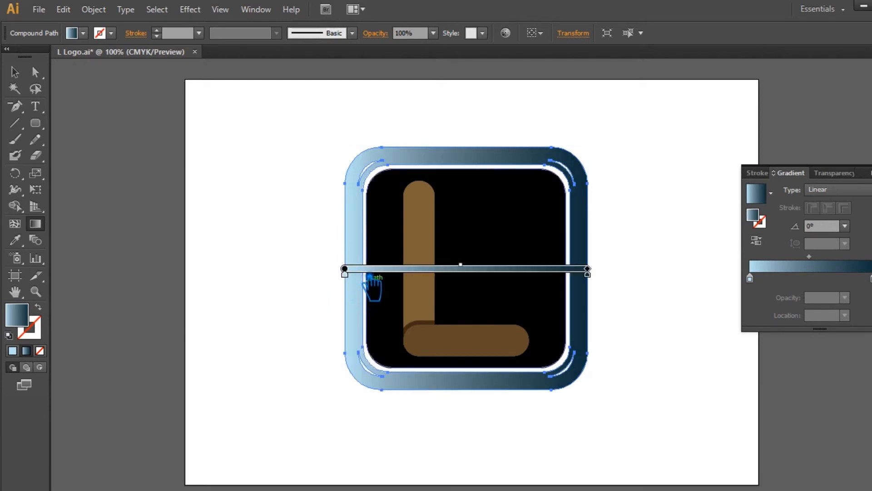
drag(357, 282, 399, 282)
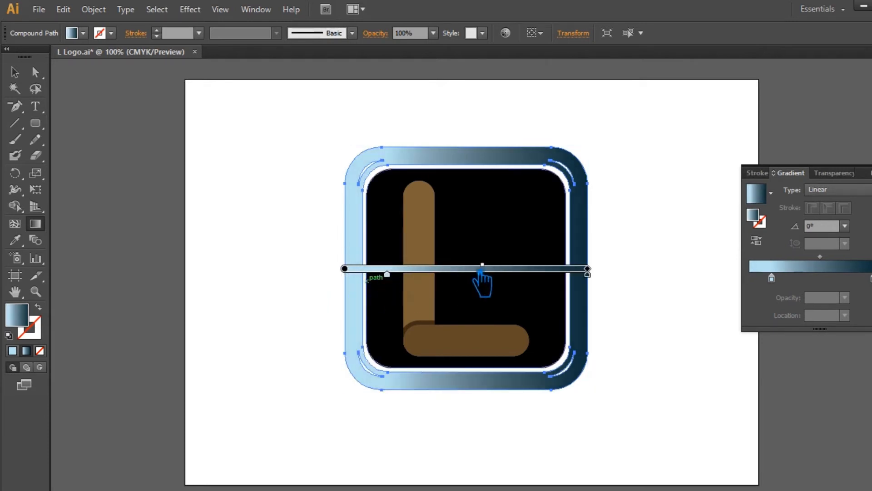
drag(505, 270, 512, 271)
key(v)
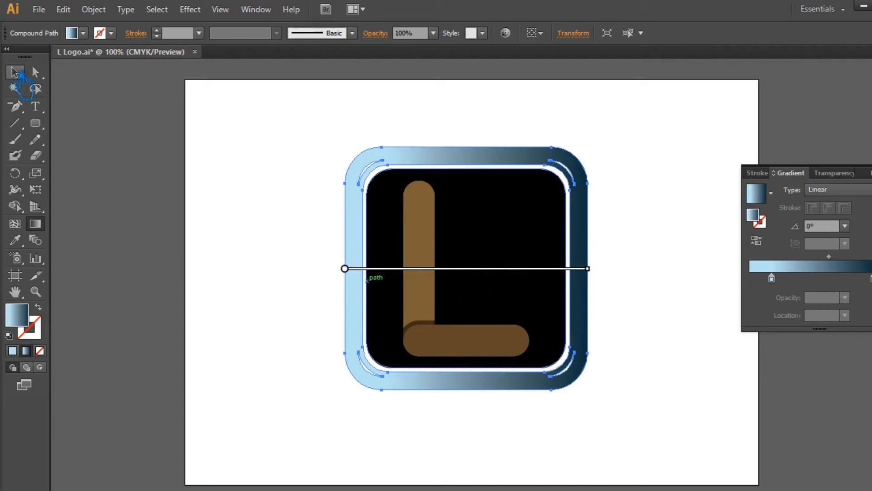
Ungroup the L and its nested group to separate the two brown bars and the fold shadow.
click(231, 122)
click(505, 234)
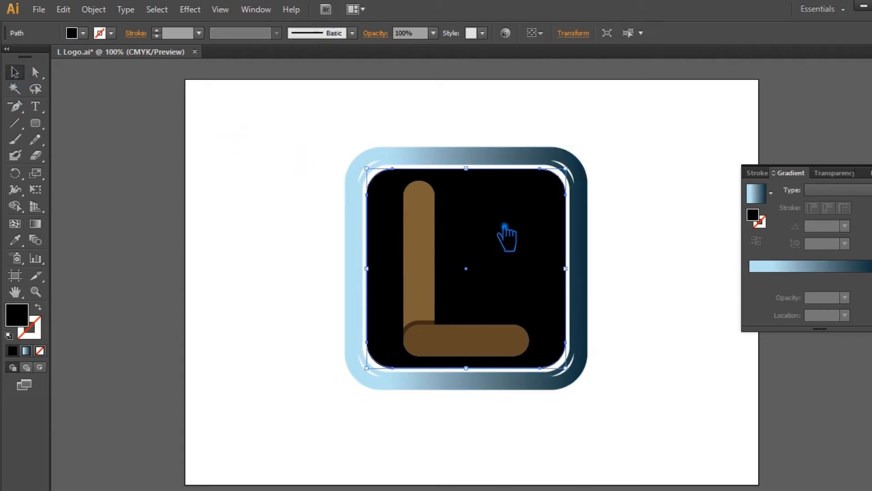
click(298, 311)
click(430, 327)
right_click(427, 323)
click(475, 402)
click(341, 327)
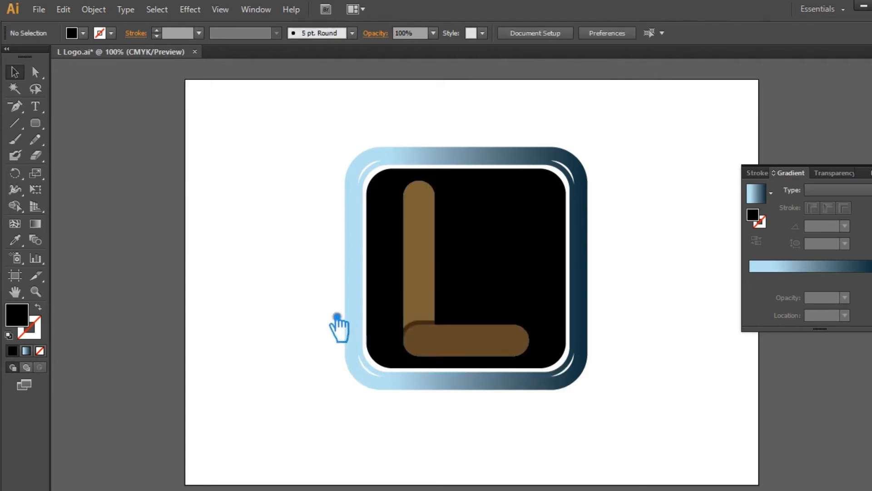
click(432, 334)
right_click(424, 296)
click(459, 375)
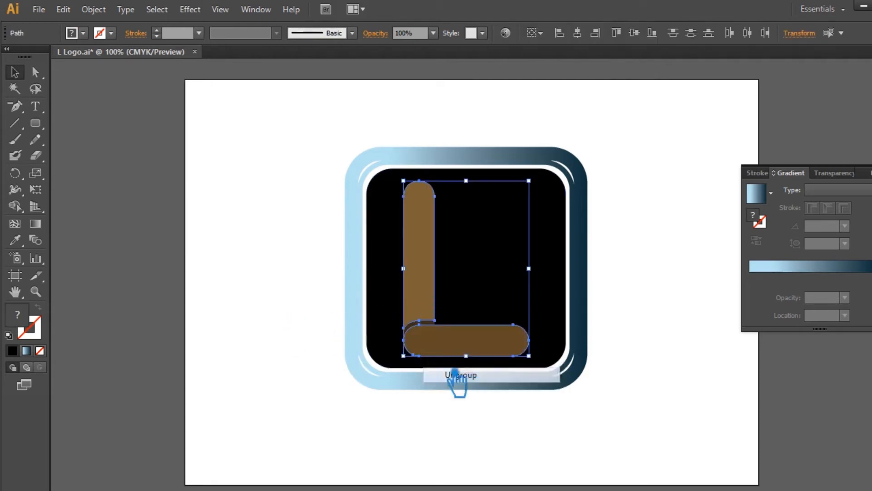
Isolate the dark fold shadow piece where the L's two bars meet and delete it.
click(282, 297)
click(438, 332)
click(325, 311)
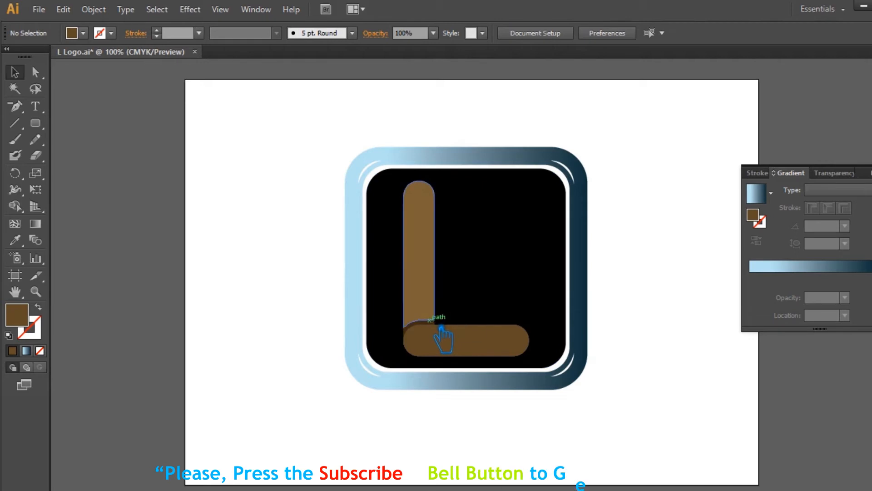
click(432, 318)
click(269, 271)
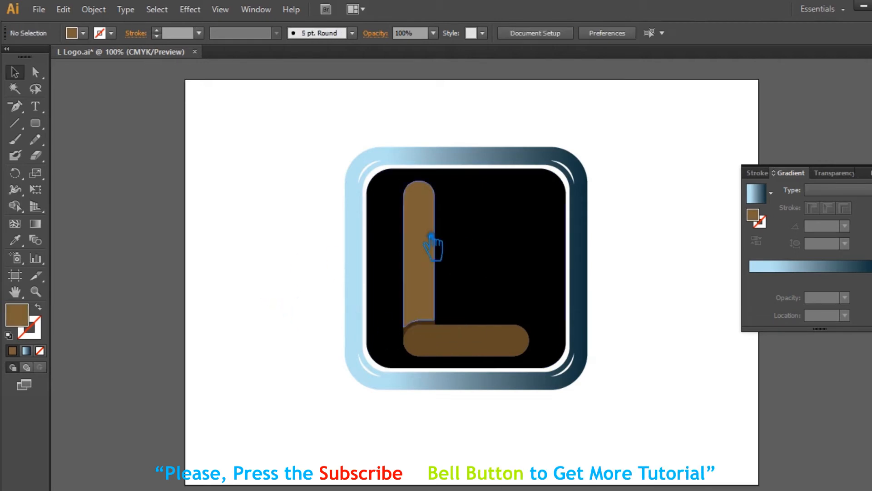
click(435, 309)
shift+click(433, 330)
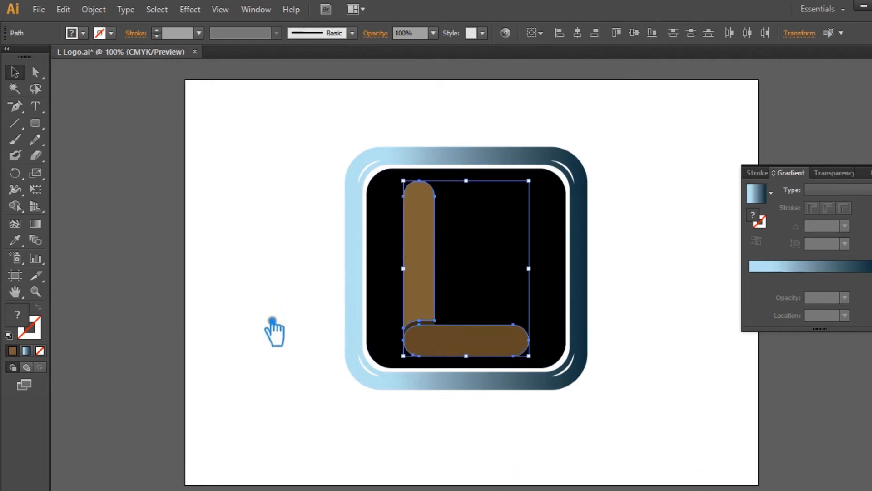
click(272, 314)
key(ctrl+plus)
click(425, 297)
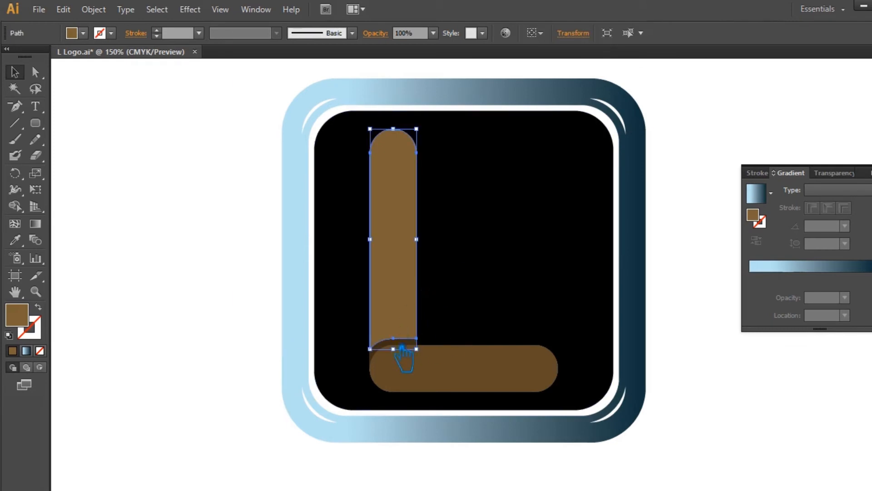
shift+click(399, 350)
click(398, 350)
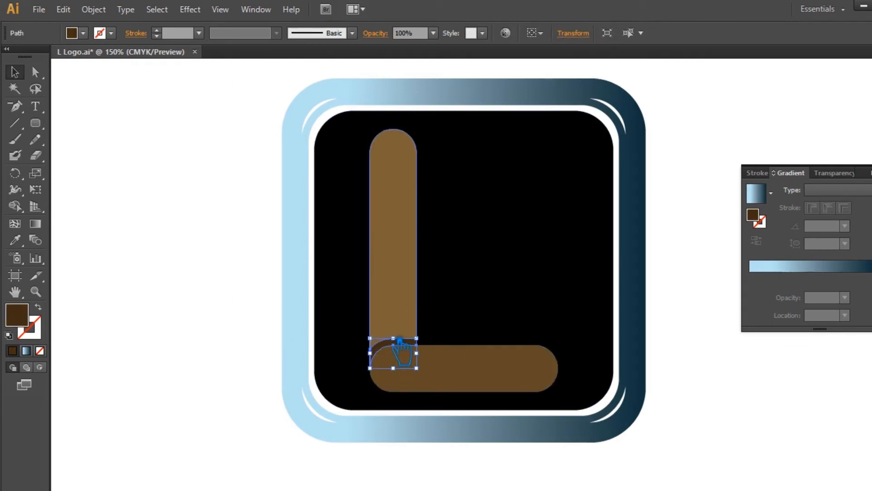
key(Delete)
Group the vertical and horizontal brown bars of the L together.
click(412, 281)
shift+click(462, 381)
key(ctrl+g)
Offset the paths of the grouped L bars outward by 0.08 in with miter joins and a miter limit of 4.
click(93, 9)
mouse_move(108, 287)
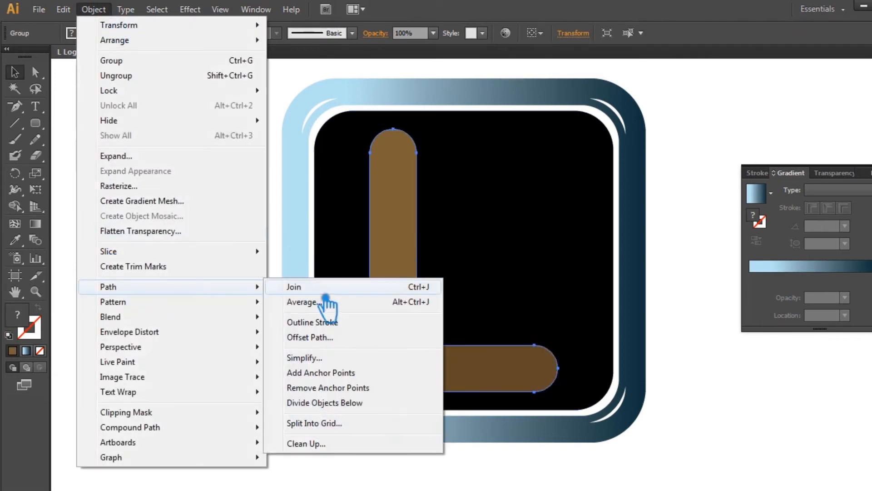
click(318, 336)
click(614, 231)
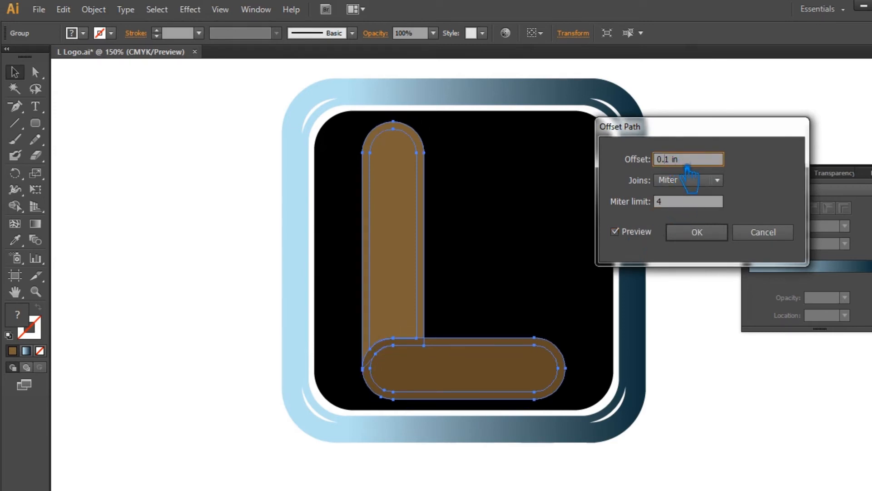
text(0)
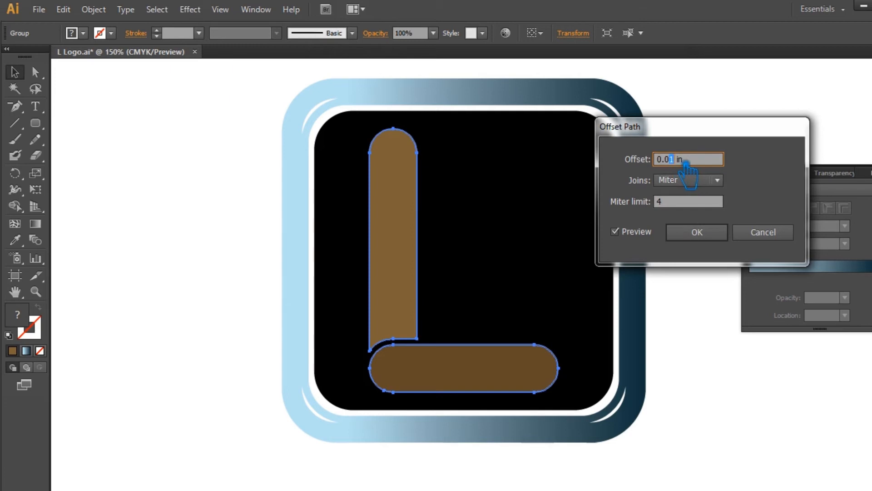
text(2)
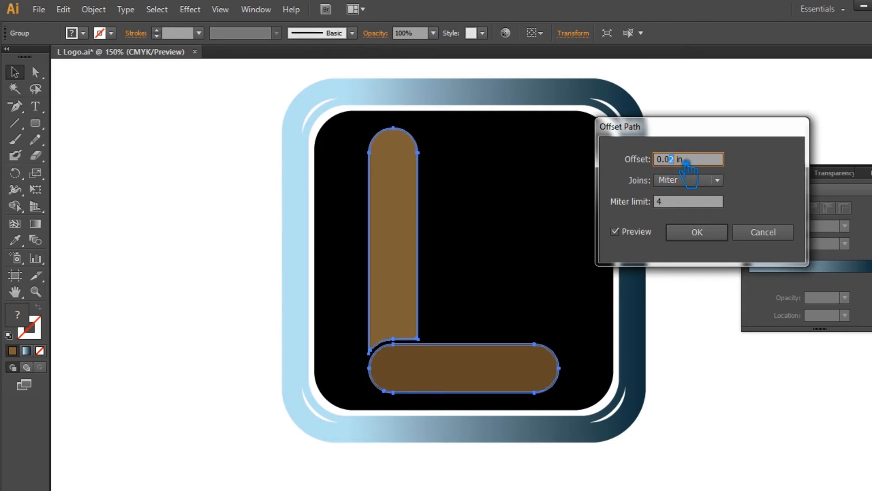
text(8)
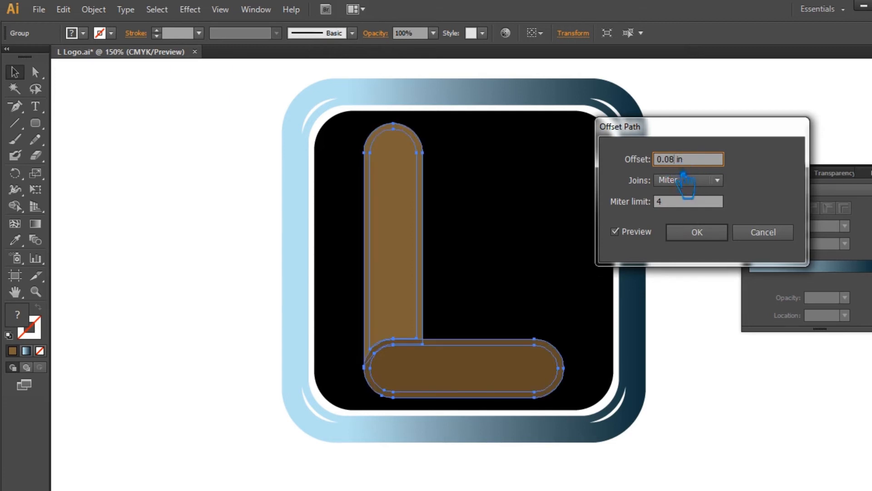
click(706, 234)
Select the L, its offset outlines and the black inner square without the outer ring, and apply the Pathfinder Divide operation.
drag(686, 321, 359, 176)
click(539, 357)
shift+click(516, 102)
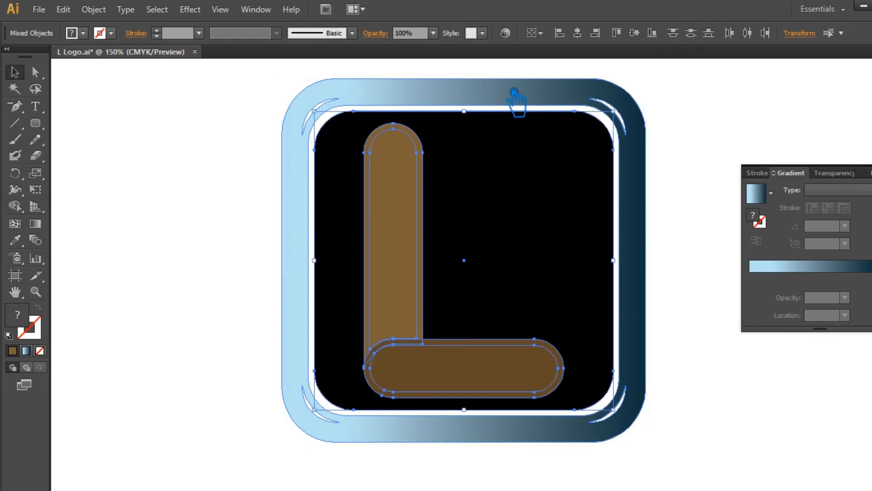
key(ctrl+shift+F9)
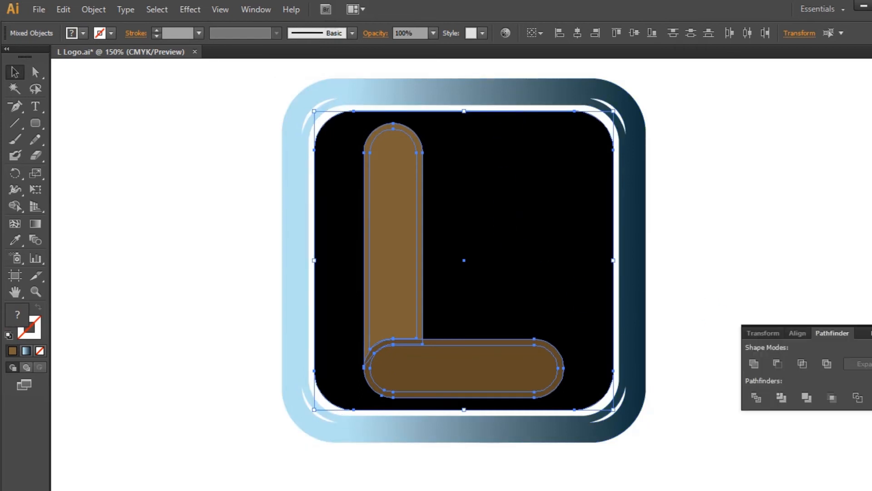
click(762, 398)
key(ctrl+shift+F9)
Ungroup the divided pieces of the L and the black inner square.
click(690, 290)
right_click(529, 236)
click(563, 312)
click(740, 269)
Delete the brown offset border pieces around both bars to leave a white gap around the L.
click(439, 167)
click(432, 168)
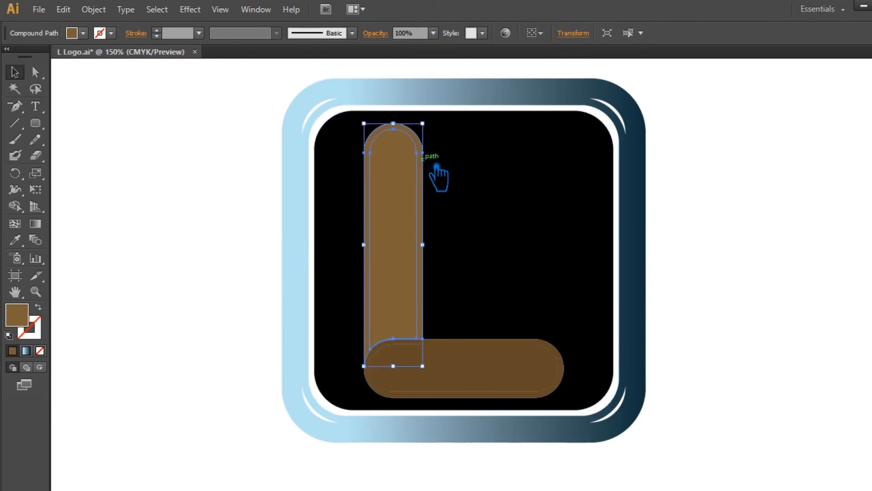
key(Delete)
click(380, 393)
key(Delete)
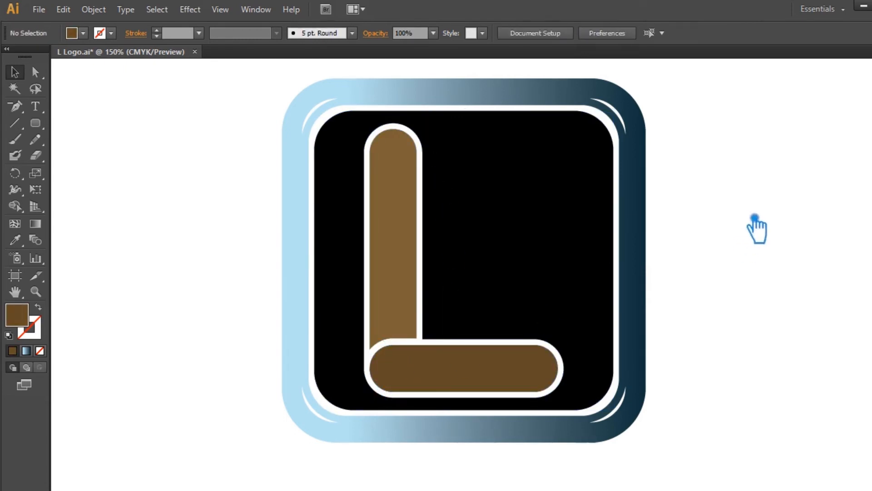
Fill the black inner square with the brown sampled from the L's vertical bar.
click(538, 246)
click(15, 240)
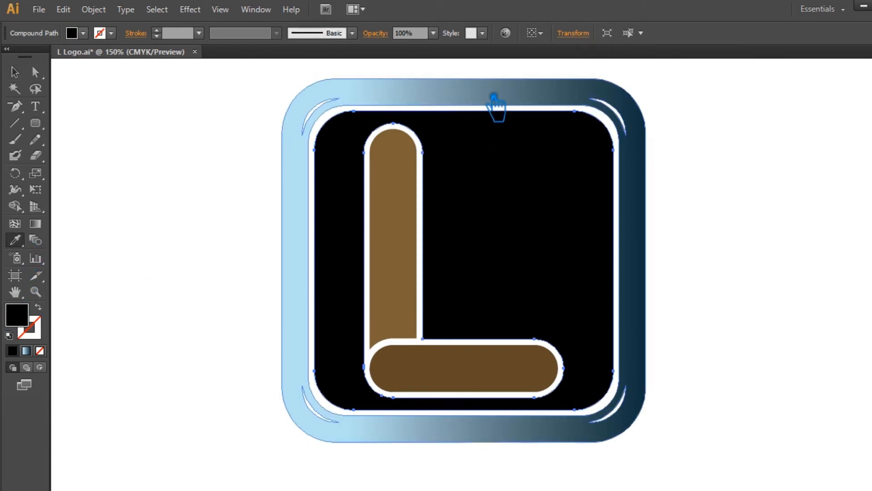
click(493, 94)
key(ctrl+z)
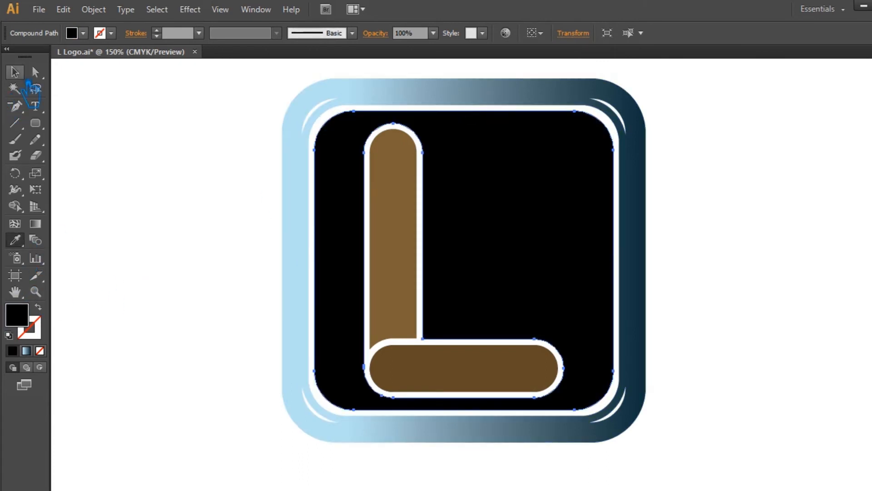
click(408, 239)
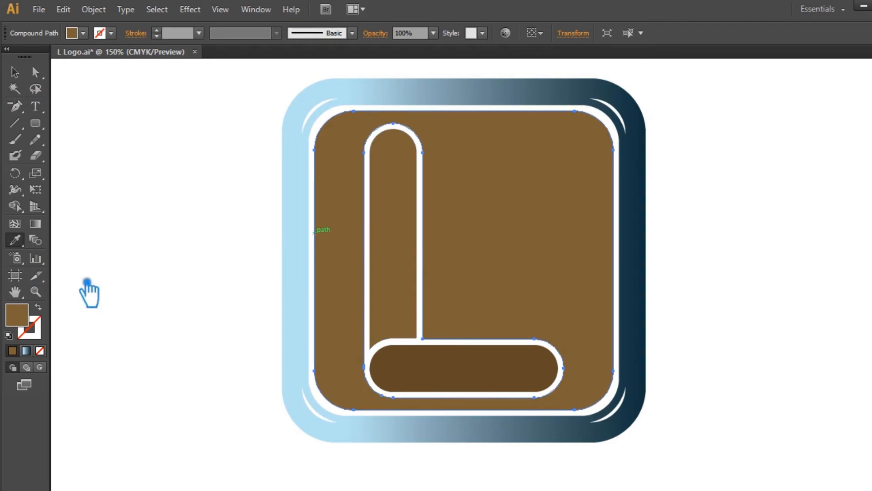
Lighten the inner square's brown fill to a tan shade and deselect it.
double_click(20, 319)
drag(606, 178, 588, 172)
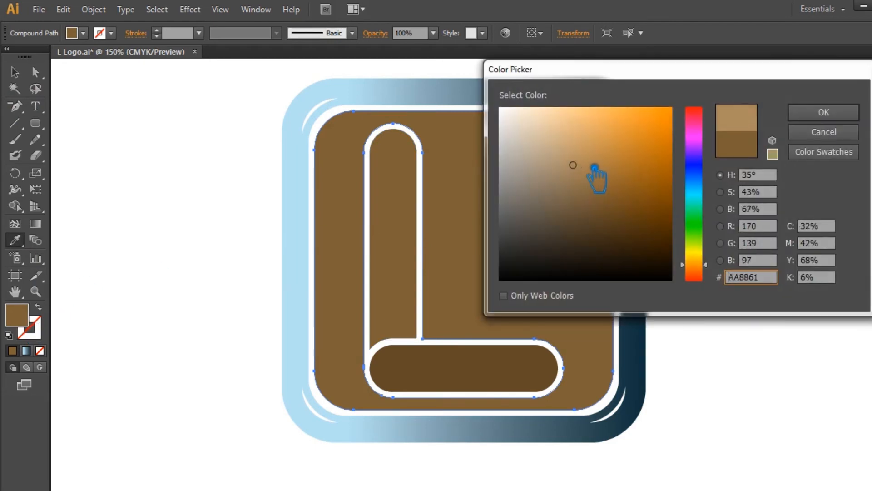
click(824, 112)
click(15, 71)
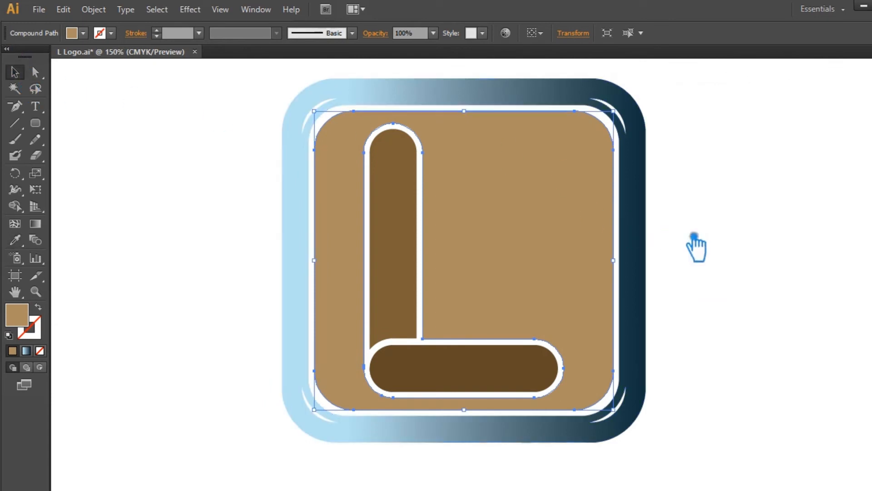
click(718, 240)
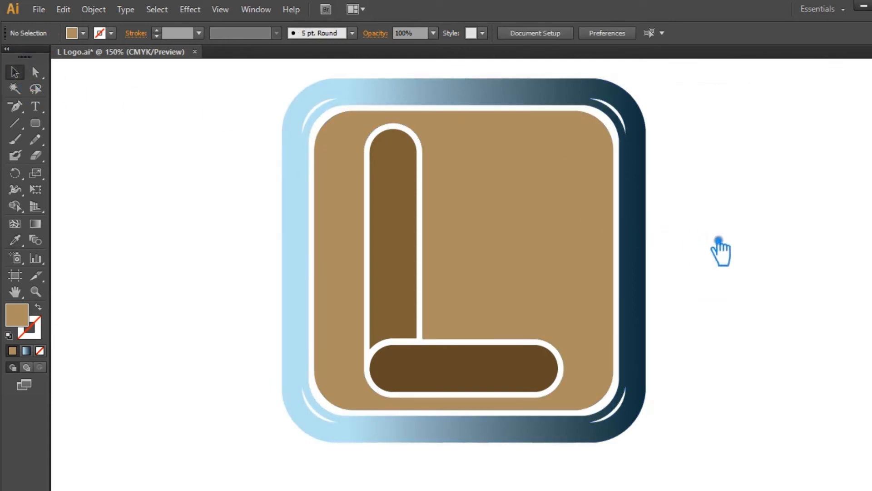
Fill the L's vertical bar with the tan sampled from the inner square and deselect it.
click(409, 268)
click(15, 240)
click(348, 230)
key(v)
click(140, 134)
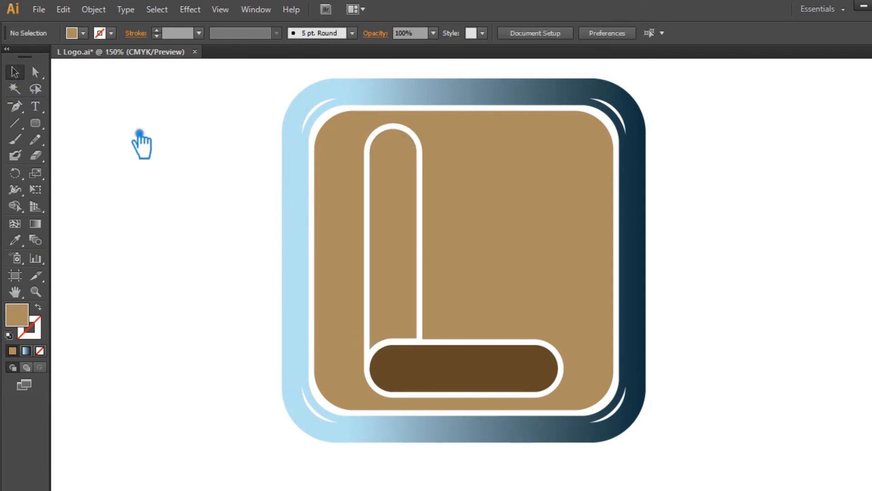
Darken the vertical bar's tan fill to a medium brown and deselect it.
click(413, 223)
double_click(35, 324)
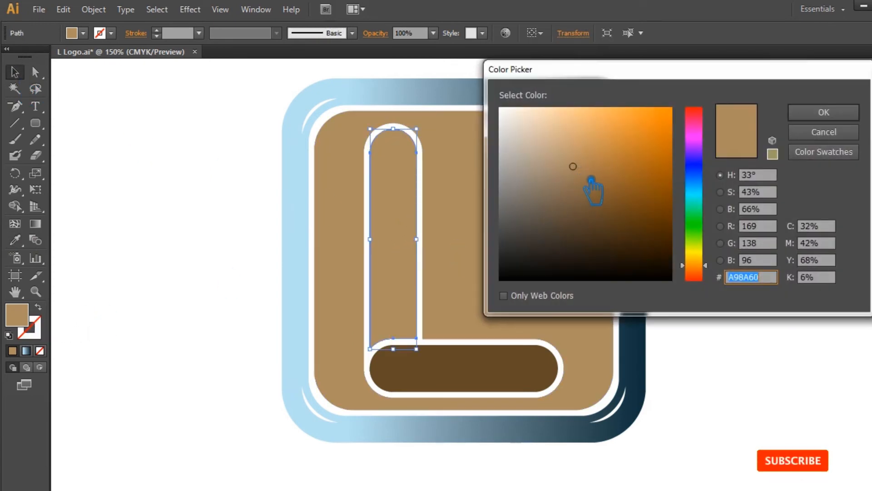
click(580, 184)
click(824, 112)
click(789, 165)
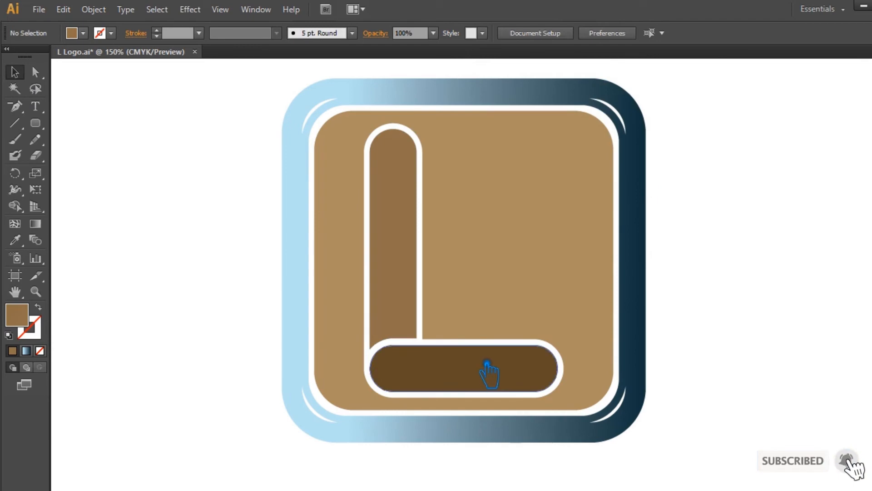
Fill the L's horizontal bar with the brown sampled from the vertical bar and darken it to 775A39.
click(487, 366)
click(15, 239)
click(399, 213)
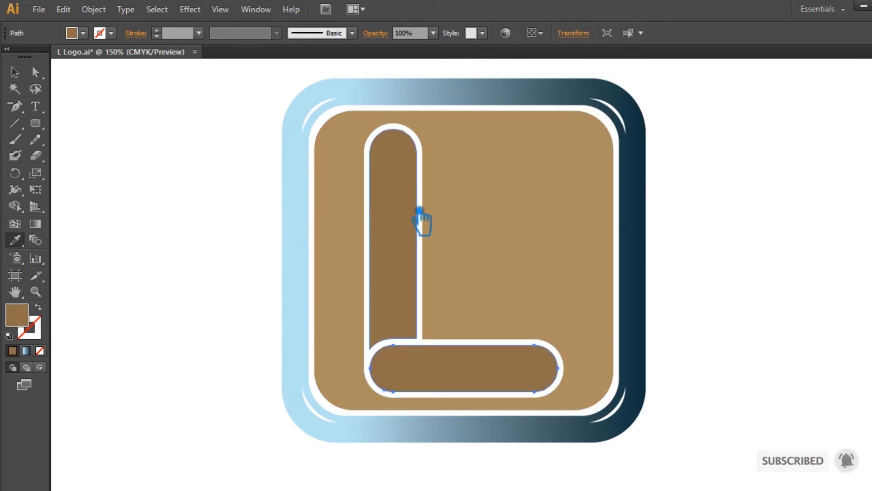
double_click(16, 315)
click(589, 200)
click(824, 112)
click(15, 71)
click(754, 204)
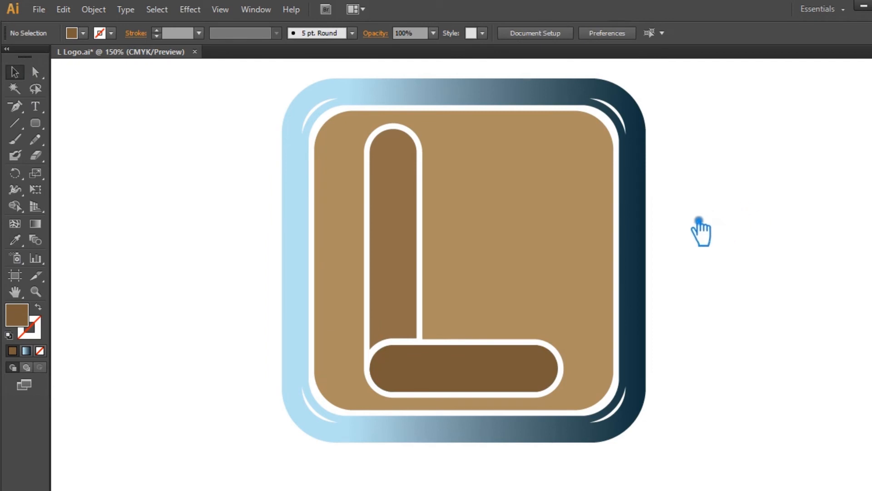
Replace the light blue stop of the outer ring's gradient with the inner square's tan, A98A60.
click(523, 233)
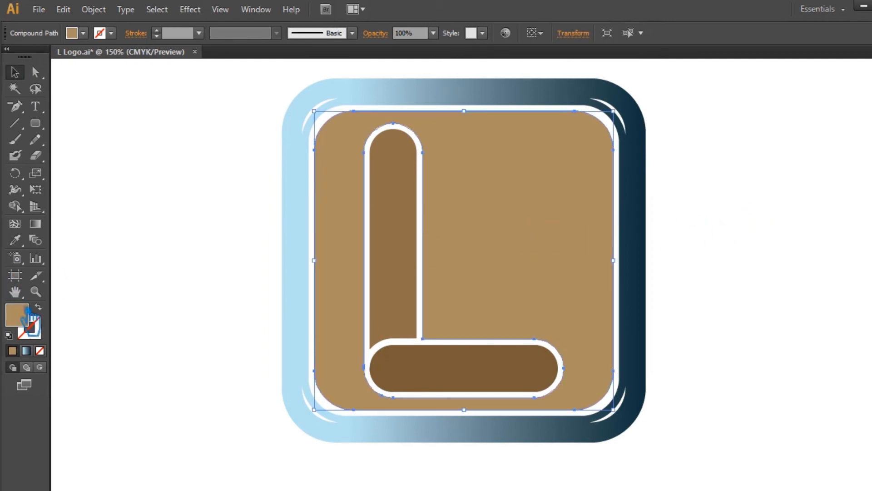
double_click(17, 314)
click(824, 113)
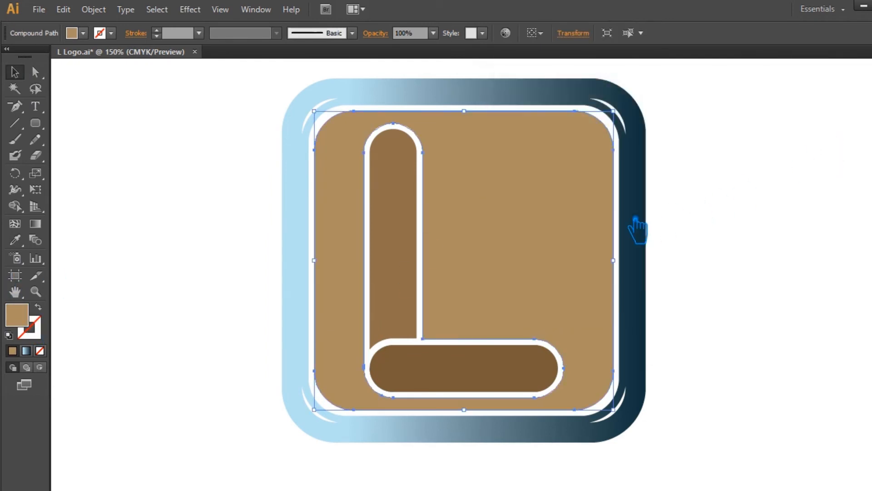
click(636, 230)
key(ctrl+F9)
click(772, 279)
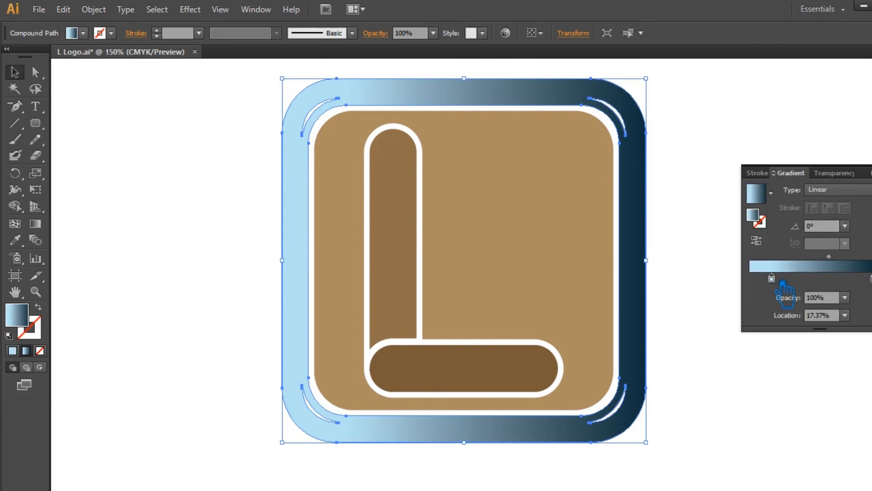
double_click(754, 216)
text(A98A60)
click(823, 112)
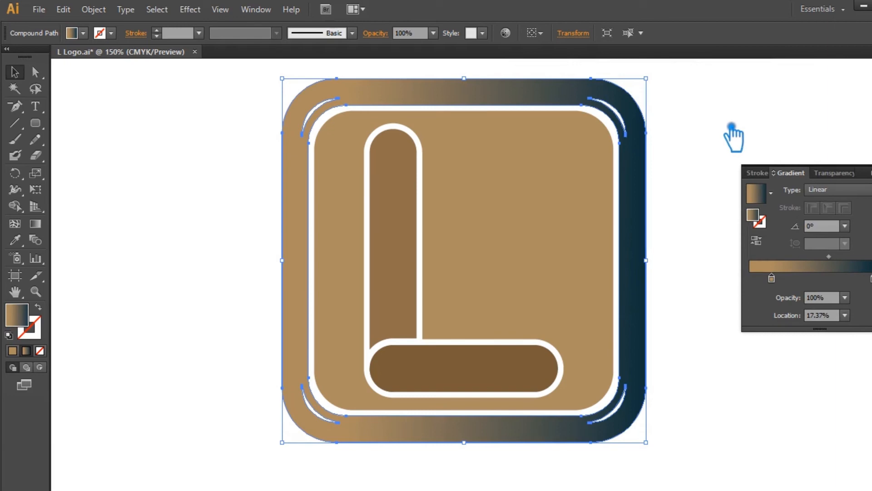
Replace the dark blue stop of the outer ring's gradient with the horizontal bar's brown, 775A39.
click(489, 371)
double_click(22, 324)
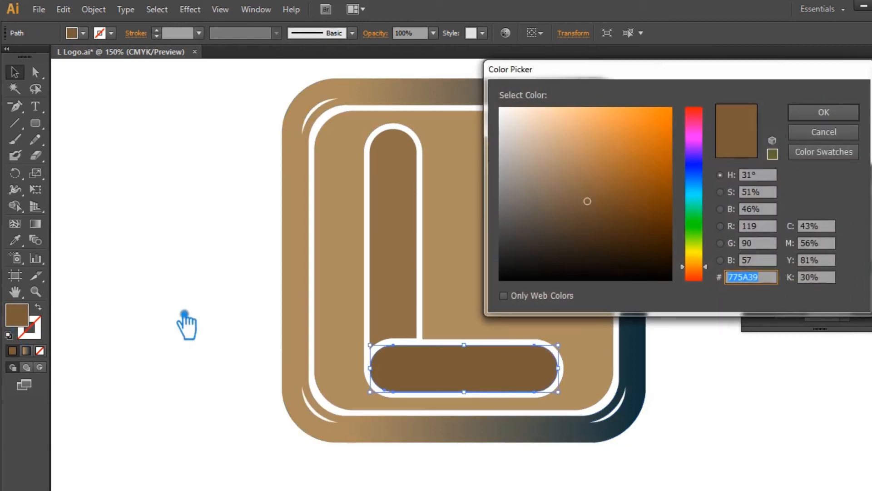
click(809, 113)
click(641, 214)
click(775, 264)
double_click(753, 215)
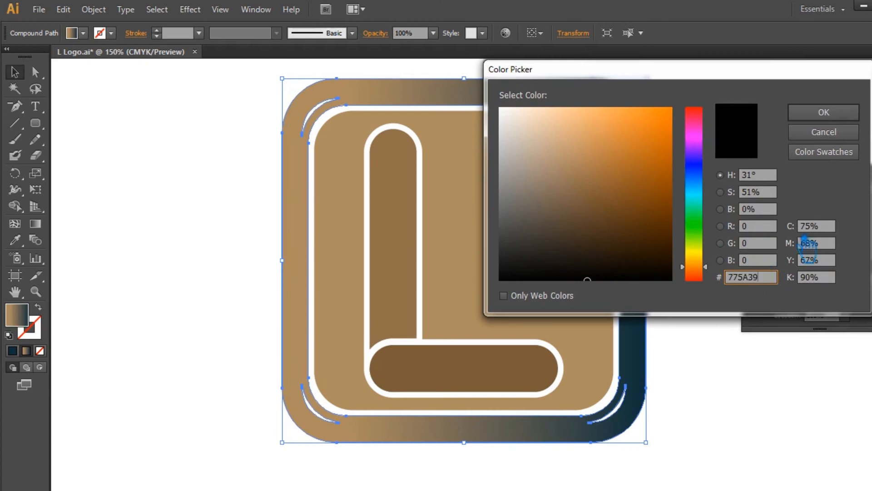
text(775A39)
key(Return)
Lighten the ring gradient's tan stop to a pale tan, shift it outward and move the brown stop to 90.86%.
double_click(755, 217)
drag(550, 125, 560, 154)
click(823, 113)
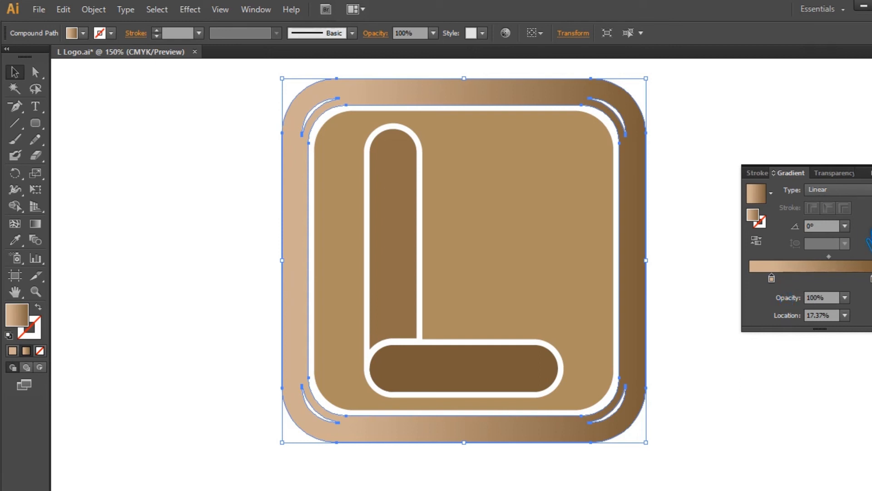
drag(771, 278, 762, 278)
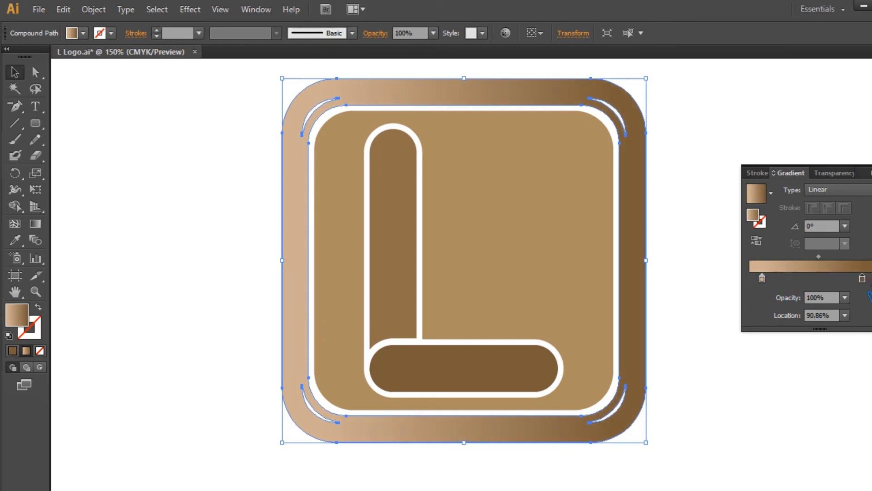
click(869, 175)
click(777, 217)
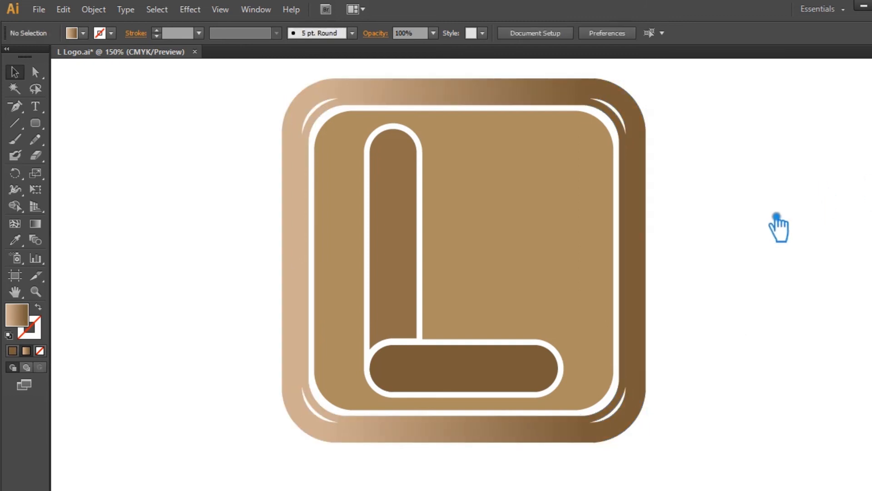
Fill the inner square with the gradient sampled from the outer ring and reverse its direction.
click(539, 228)
click(15, 240)
click(644, 179)
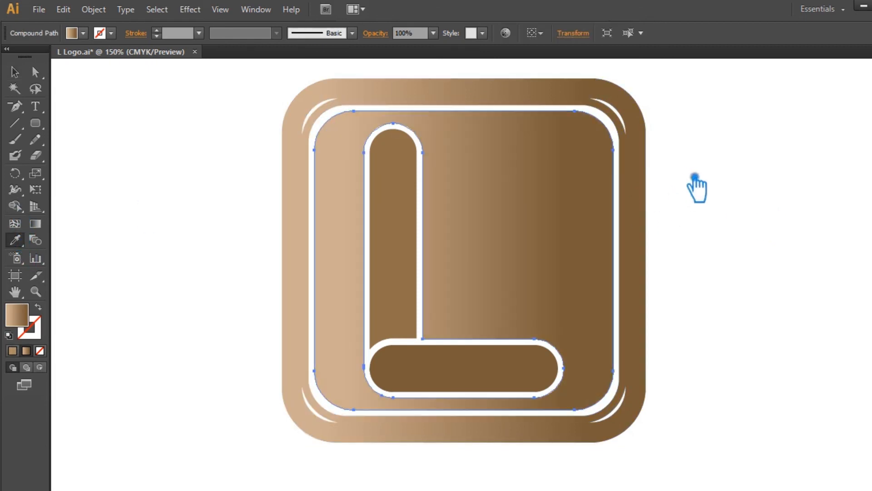
click(869, 175)
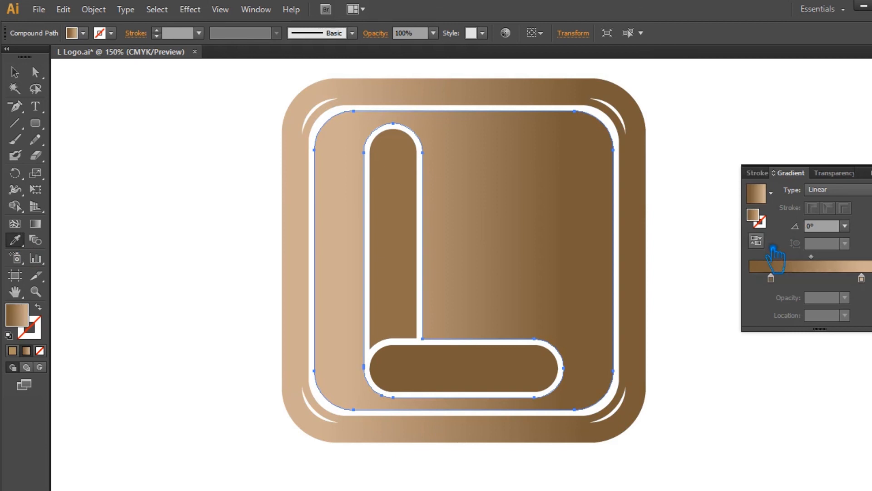
click(773, 248)
Spread the inner square's gradient stops outward, with the dark stop near 1% and the midpoint at about 57%.
drag(771, 278, 751, 278)
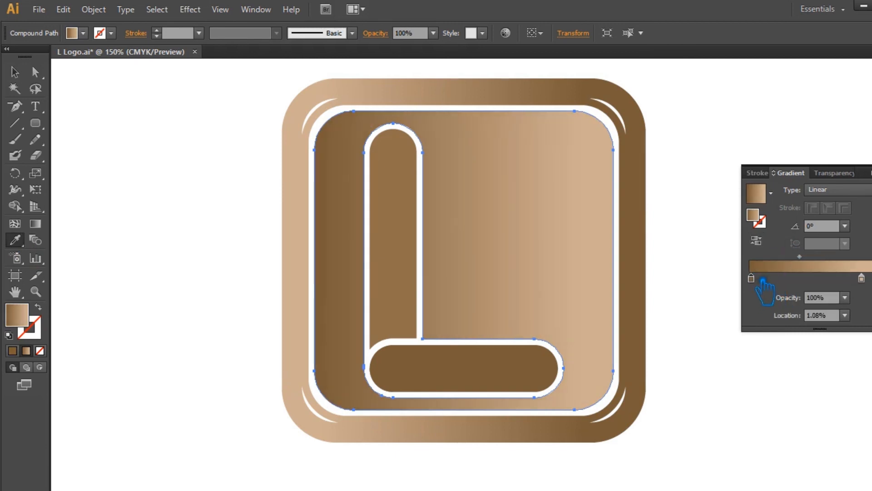
drag(809, 260, 834, 262)
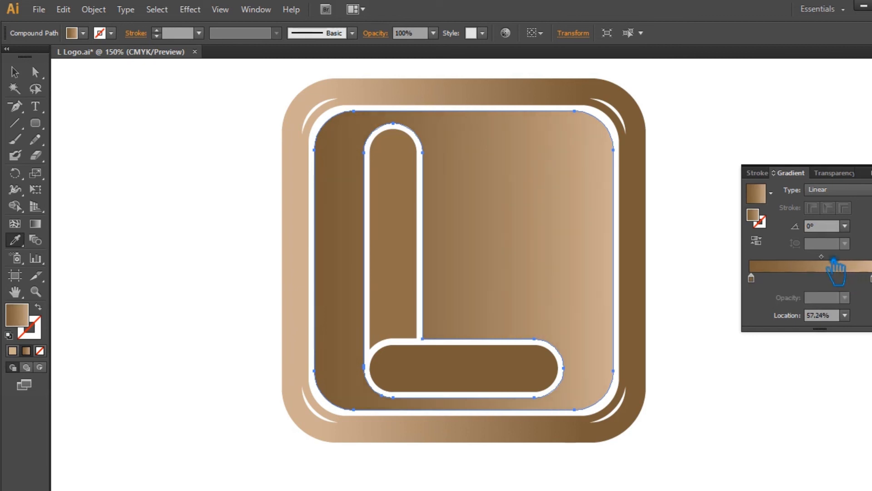
click(871, 167)
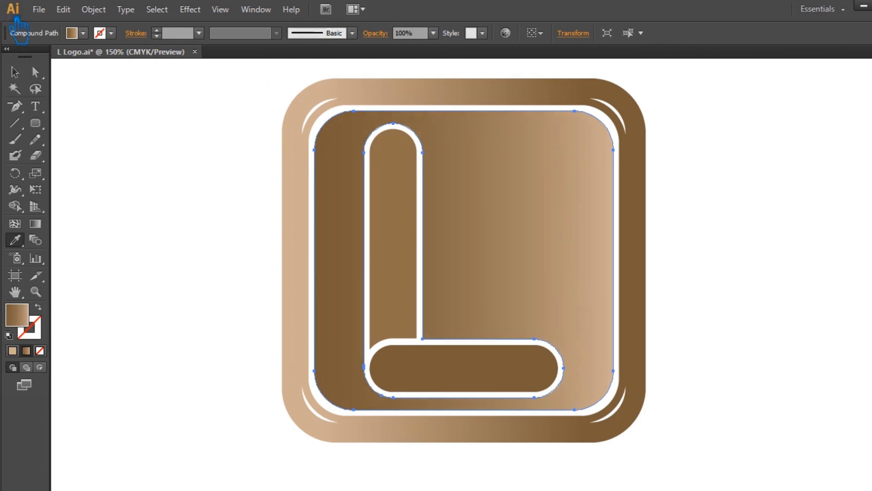
Fill the L's vertical bar with the gradient sampled from the inner square and deselect it.
click(14, 72)
click(408, 246)
click(15, 239)
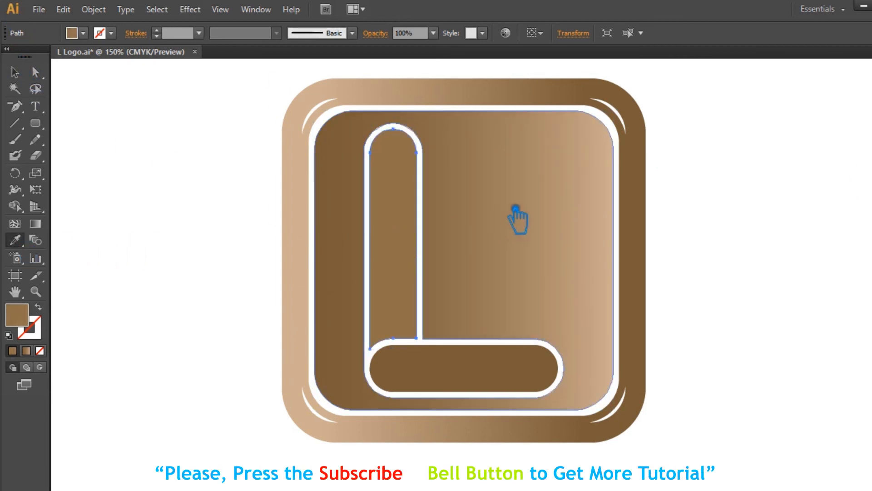
click(515, 208)
click(15, 72)
click(173, 139)
Fill the L's horizontal bar with a sampled gradient, settling on the outer ring's pale-tan-to-brown gradient.
click(441, 380)
key(i)
click(356, 245)
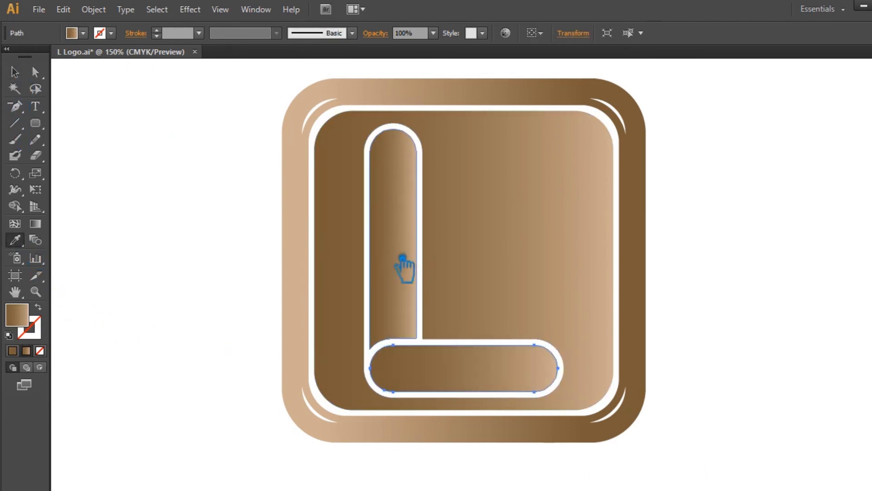
click(305, 200)
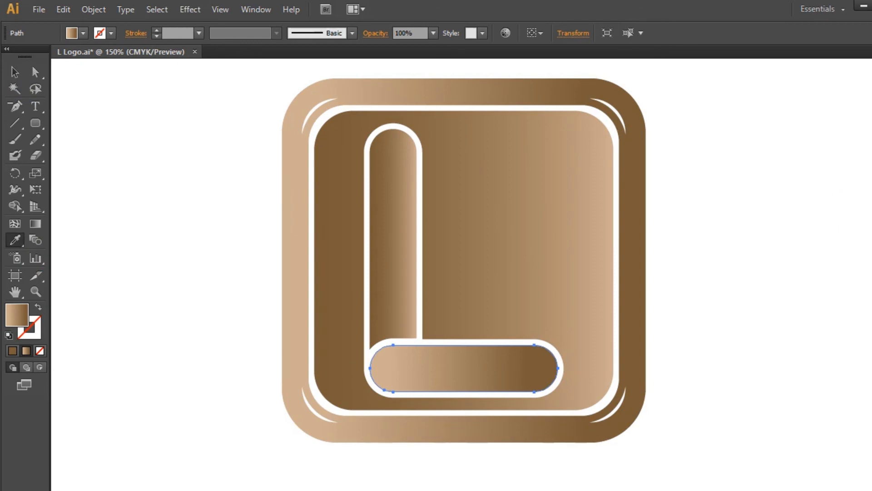
Move the horizontal bar's gradient stops to the ends of the ramp, with the pale tan stop at 0%.
key(ctrl+F9)
drag(853, 279, 871, 279)
drag(763, 278, 742, 279)
click(15, 72)
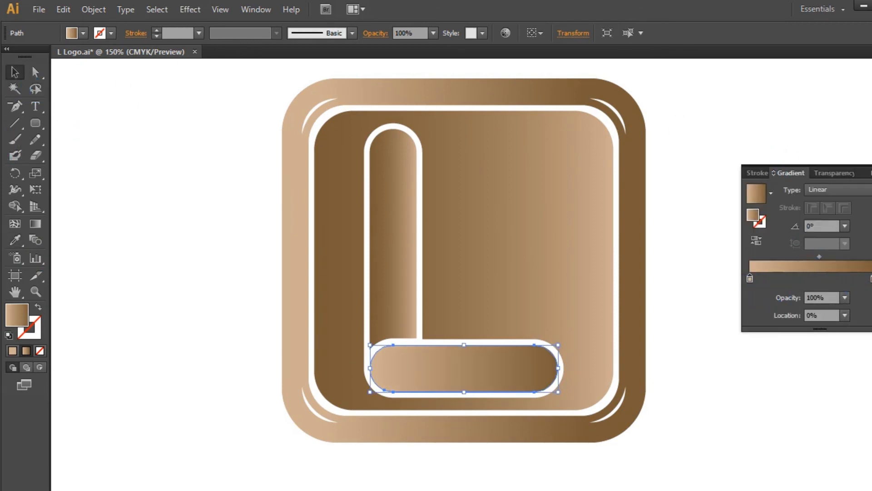
click(787, 184)
Group all of the logo's shapes together and deselect the artwork.
drag(752, 434, 188, 135)
key(ctrl+g)
click(741, 203)
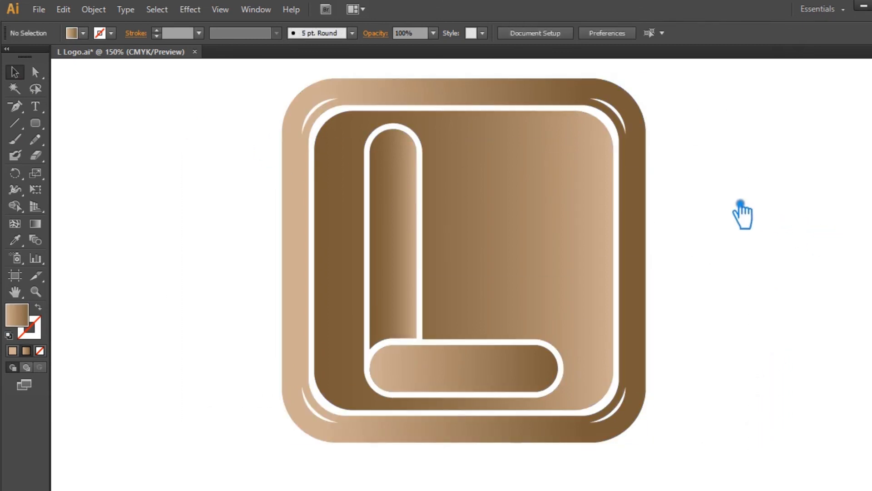